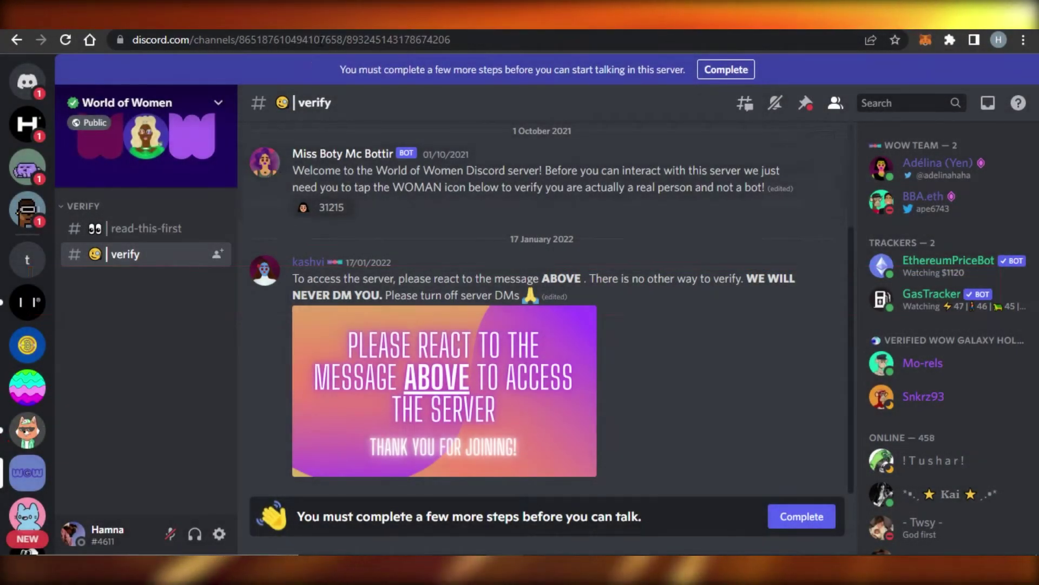
# Step: Switch from World of Women to the Cool Cats server
pyautogui.click(25, 517)
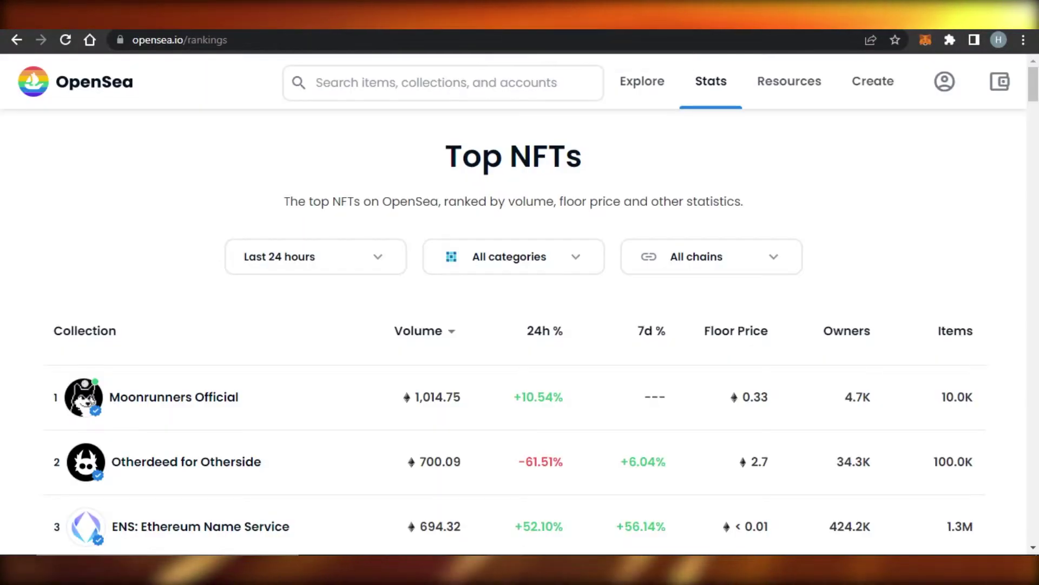
# Step: Leave OpenSea's Top NFTs rankings for the OpenSea home page
pyautogui.click(116, 84)
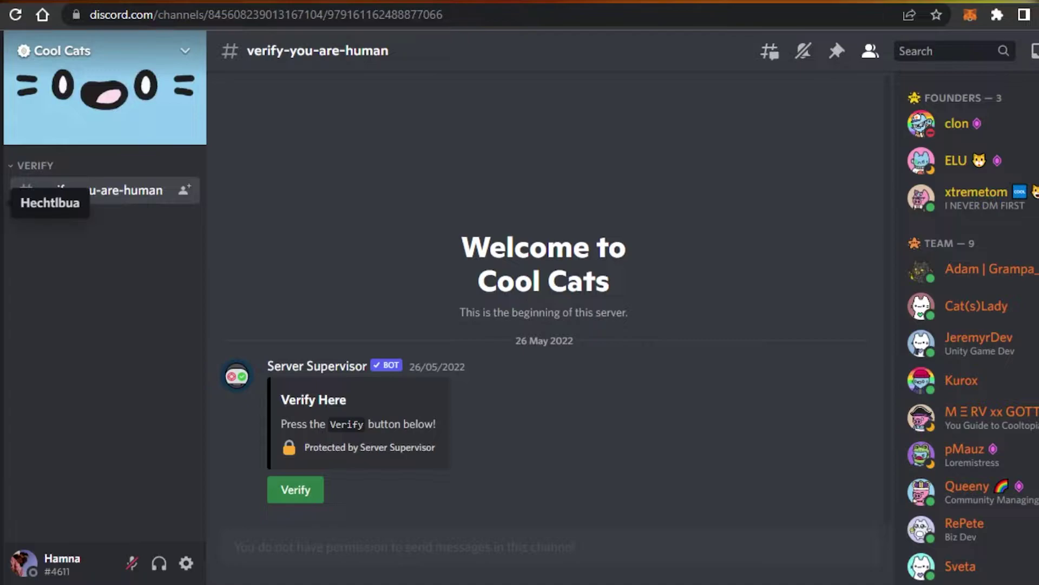
# Step: Browse a DM, FoxFam, World of Women and Cool Cats, then read RTFKT HUB's read-me-first channel
pyautogui.click(1, 204)
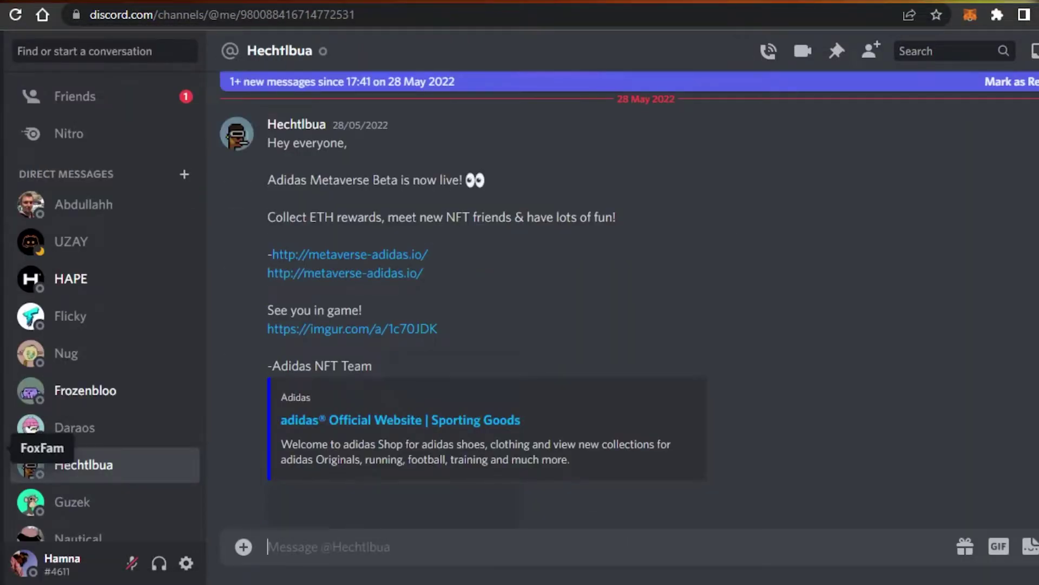
pyautogui.click(1, 448)
pyautogui.click(1, 540)
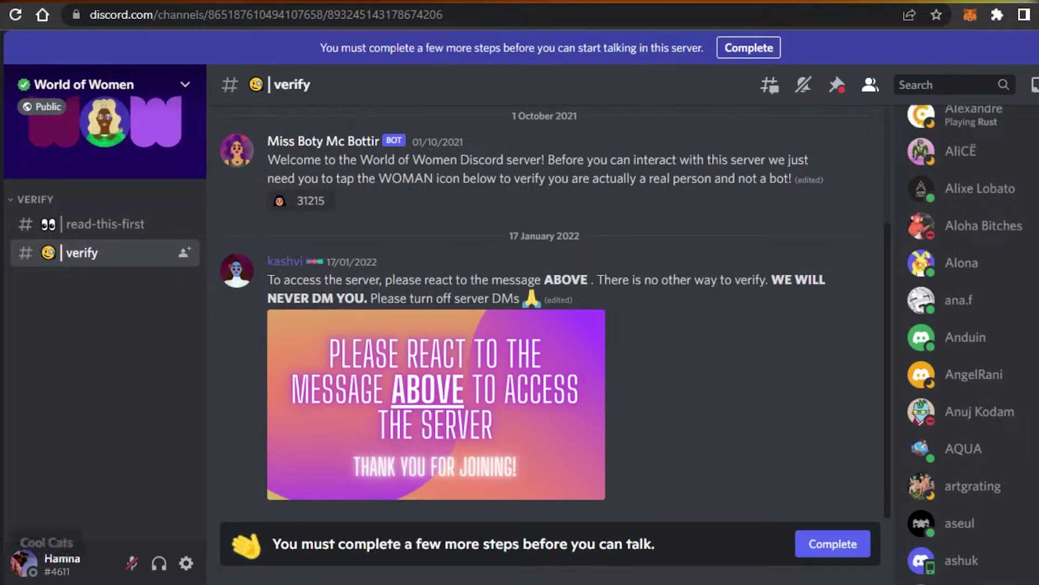
pyautogui.click(1, 542)
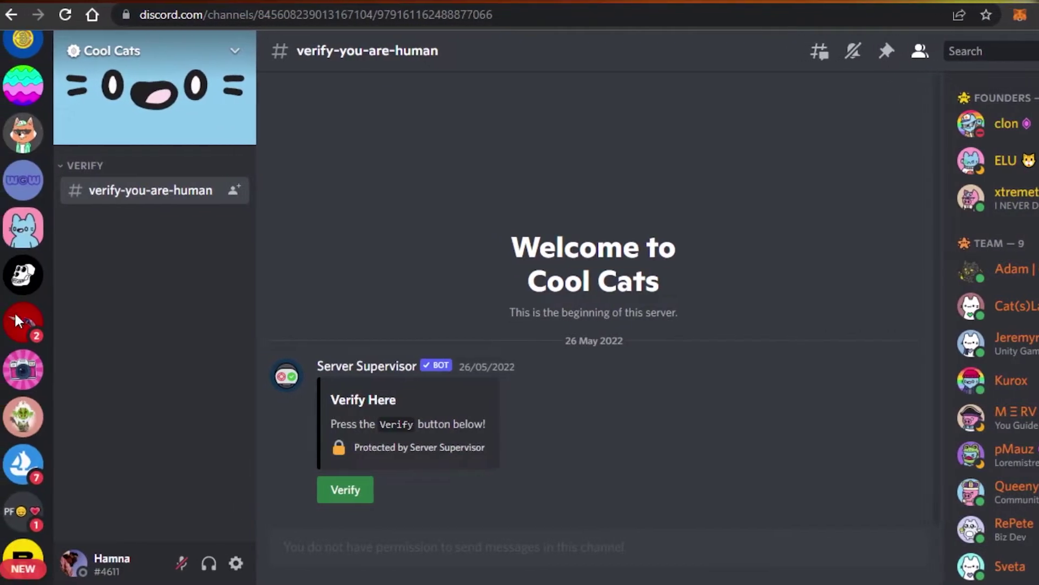
pyautogui.click(19, 329)
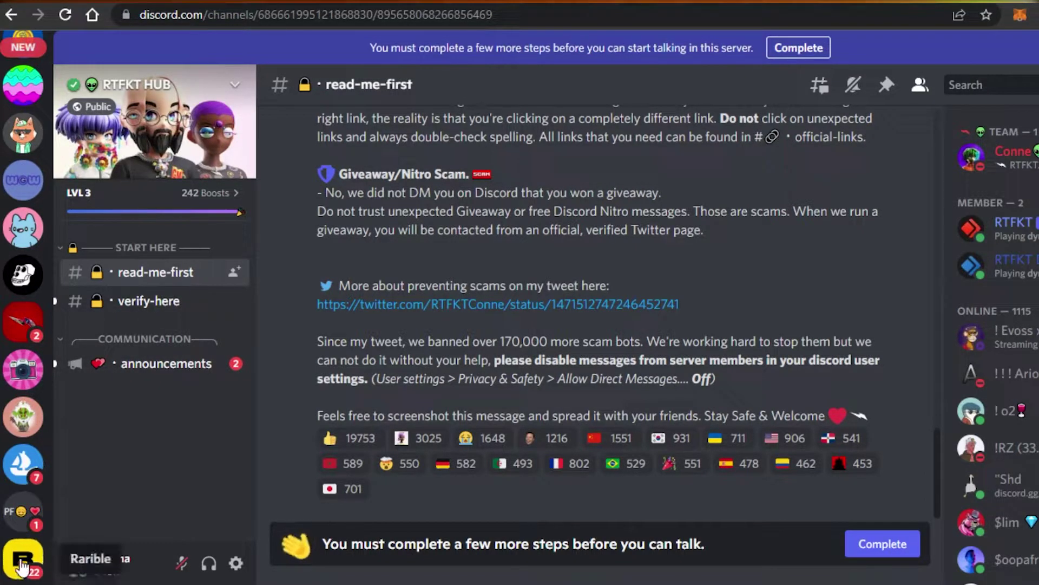
pyautogui.scroll(-3, 22, 563)
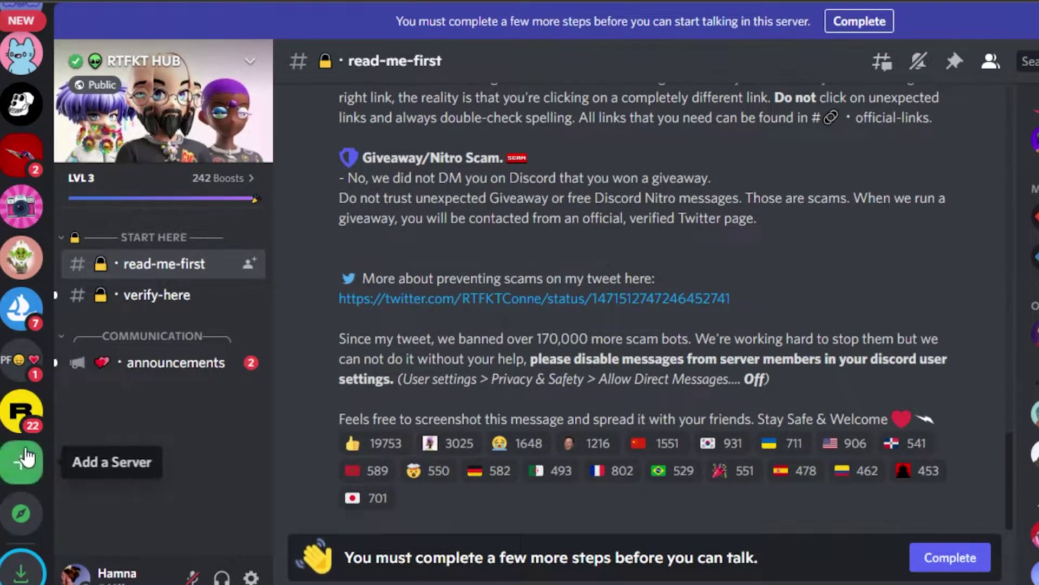
# Step: Create your own club-or-community server, replacing the default name with 'The Bitcoins'
pyautogui.click(23, 463)
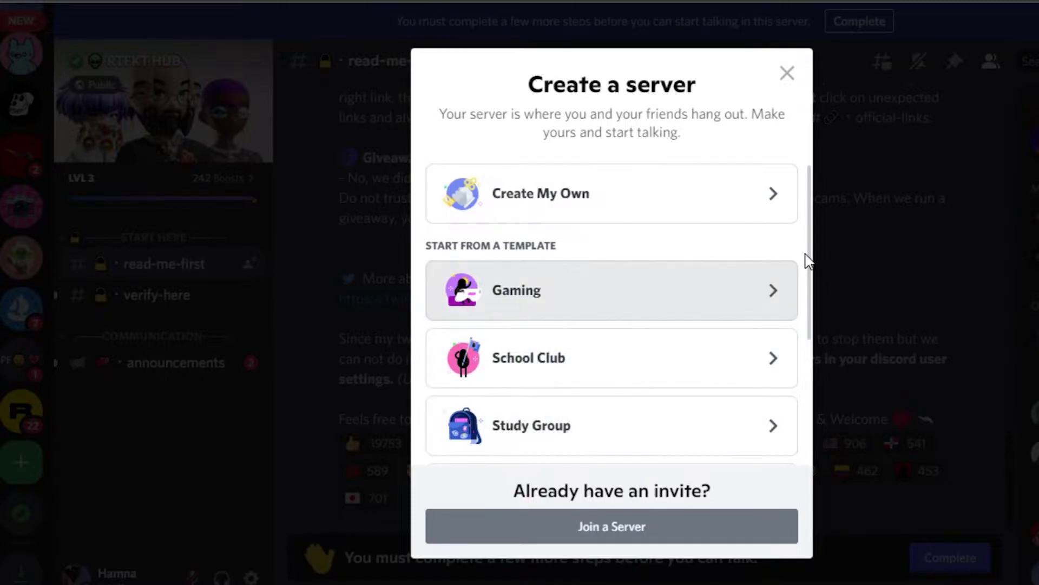
pyautogui.moveTo(812, 240); pyautogui.dragTo(807, 395)
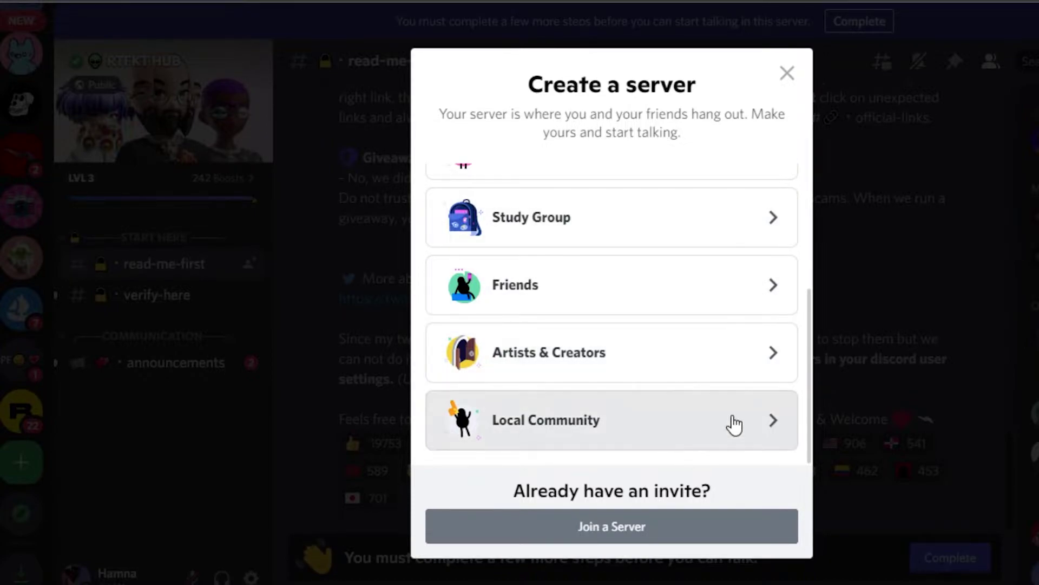
pyautogui.moveTo(810, 424); pyautogui.dragTo(807, 227)
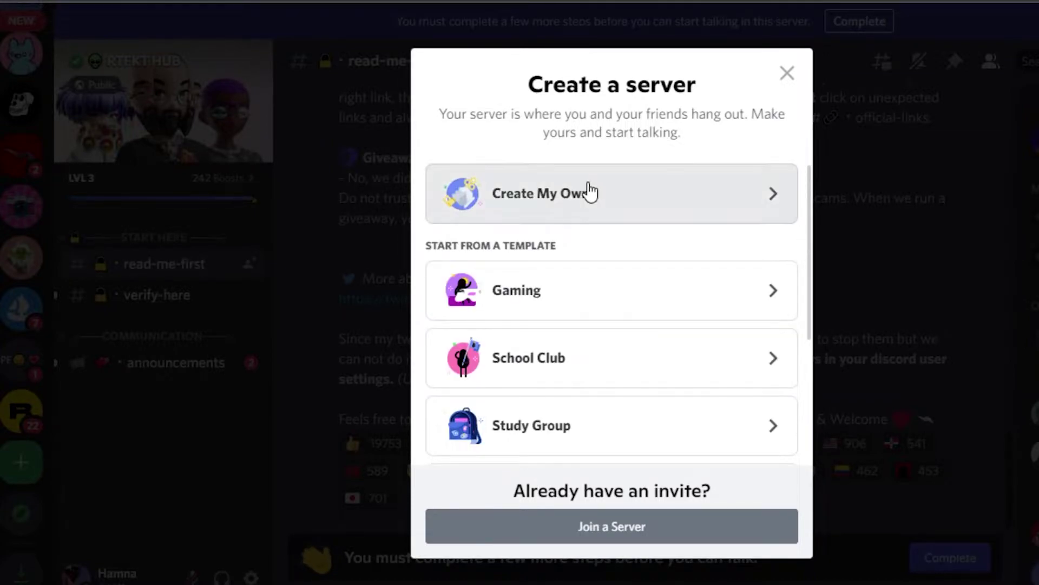
pyautogui.click(587, 190)
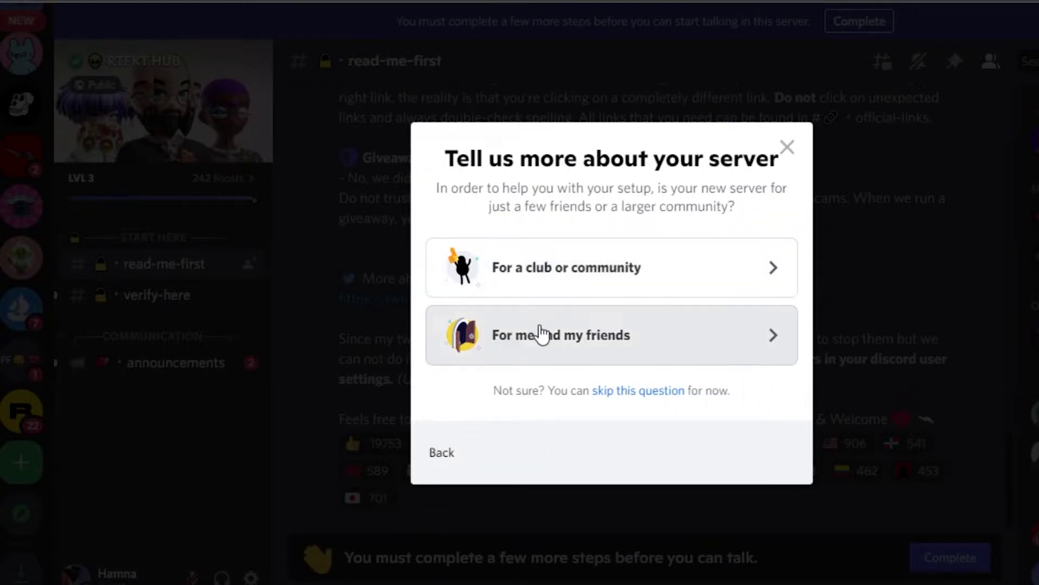
pyautogui.click(544, 286)
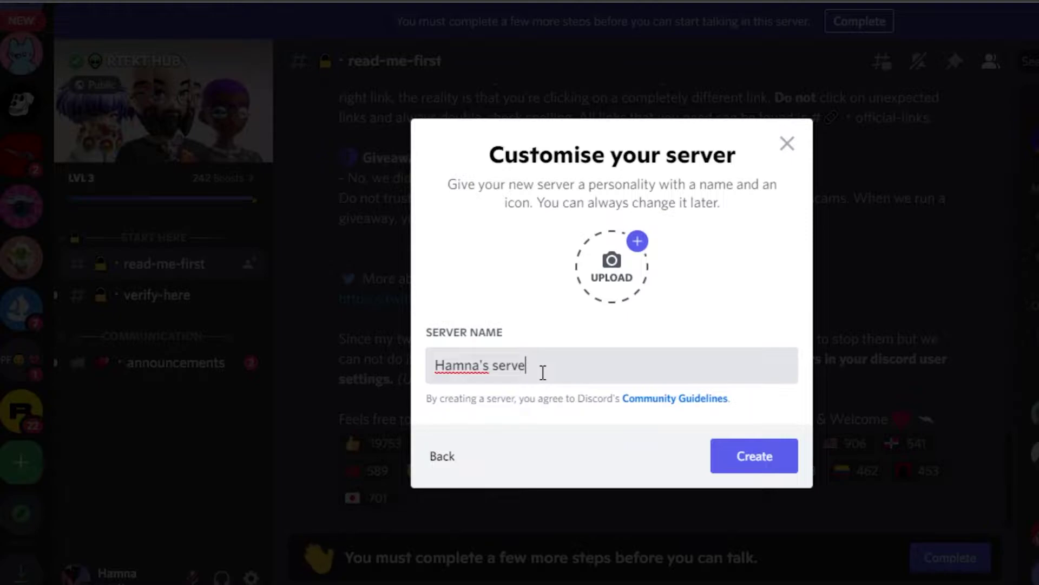
pyautogui.press('BackSpace')
pyautogui.press('BackSpace')
pyautogui.press('BackSpace')
pyautogui.press('BackSpace')
pyautogui.press('BackSpace')
pyautogui.press('BackSpace')
pyautogui.press('BackSpace')
pyautogui.press('BackSpace')
pyautogui.press('BackSpace')
pyautogui.press('BackSpace')
pyautogui.press('BackSpace')
pyautogui.press('BackSpace')
pyautogui.press('BackSpace')
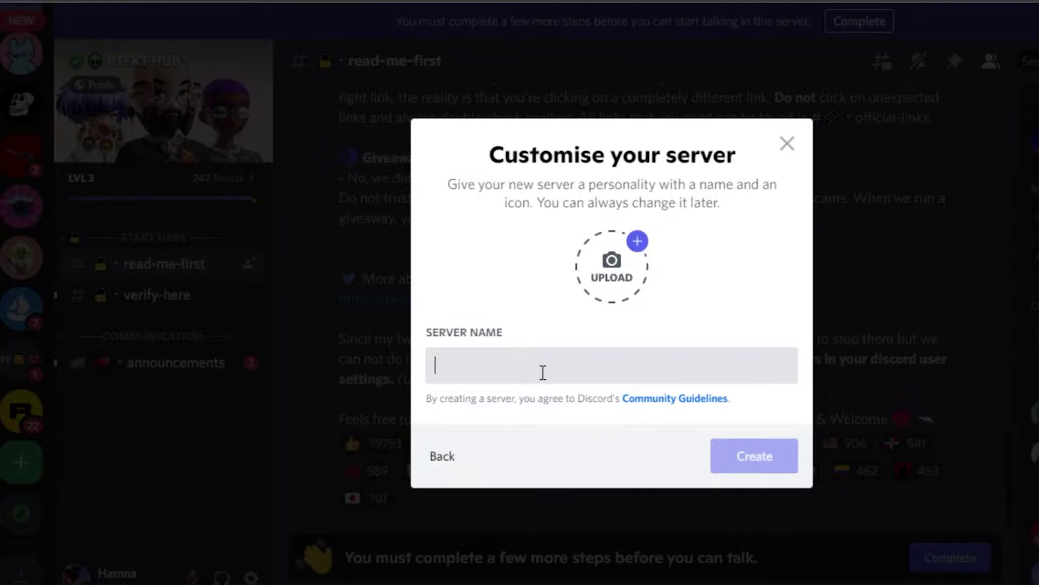
pyautogui.write('Th')
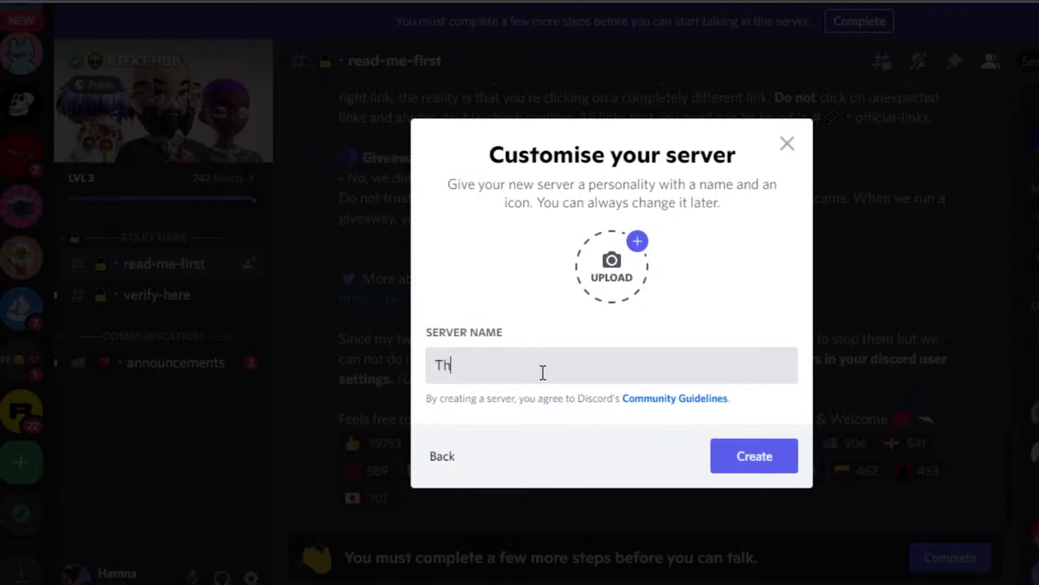
pyautogui.write('e Bitcoins')
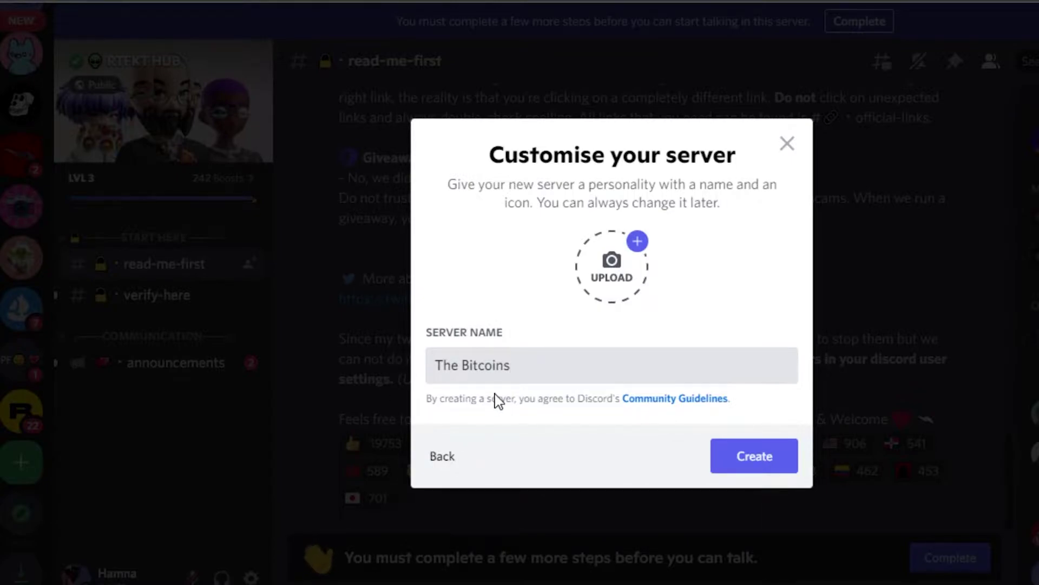
# Step: Upload the Bitcoin image as the server icon and create The Bitcoins
pyautogui.click(601, 282)
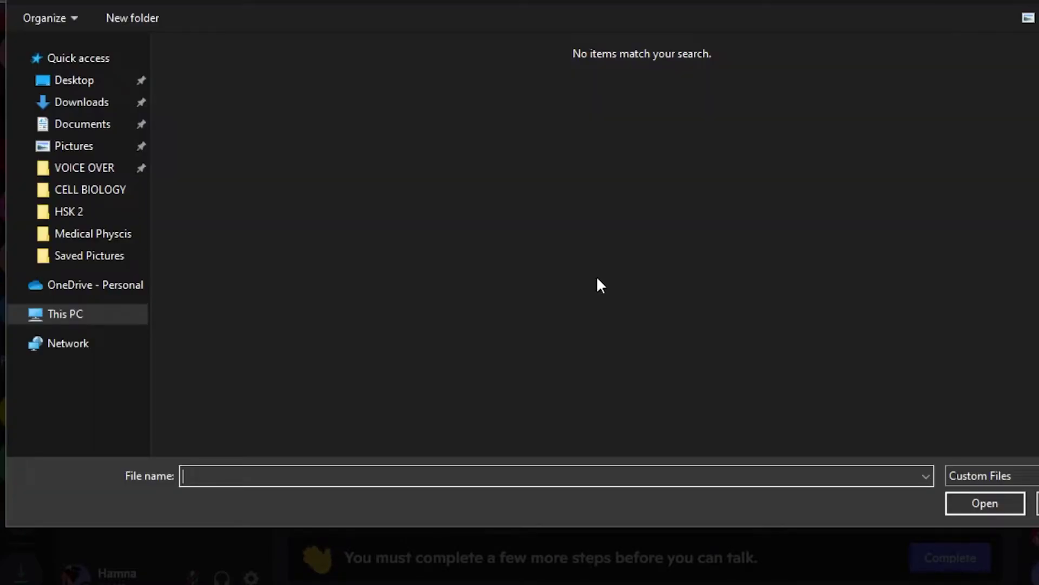
pyautogui.moveTo(144, 302); pyautogui.dragTo(146, 132)
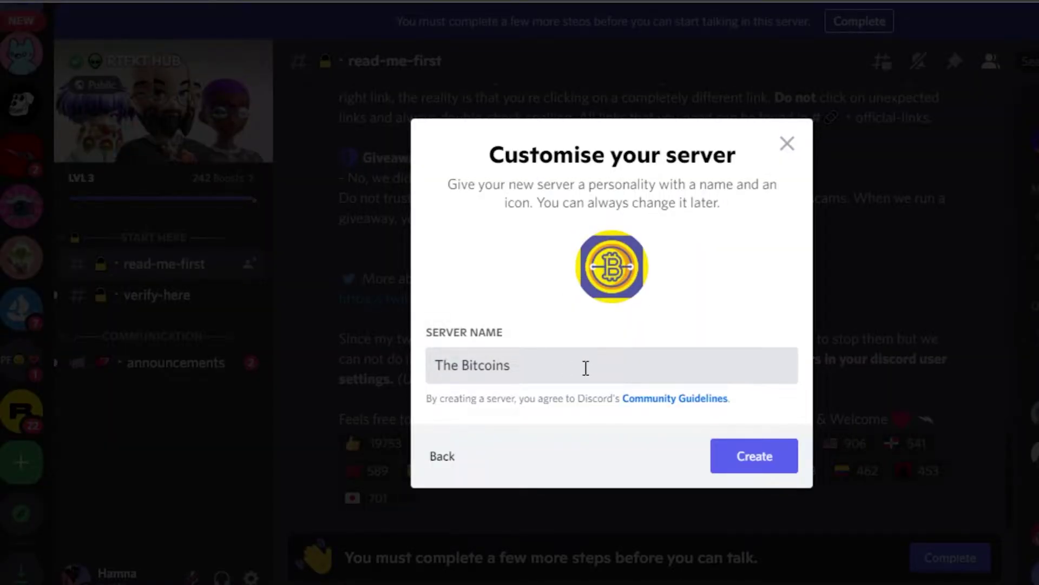
pyautogui.click(783, 459)
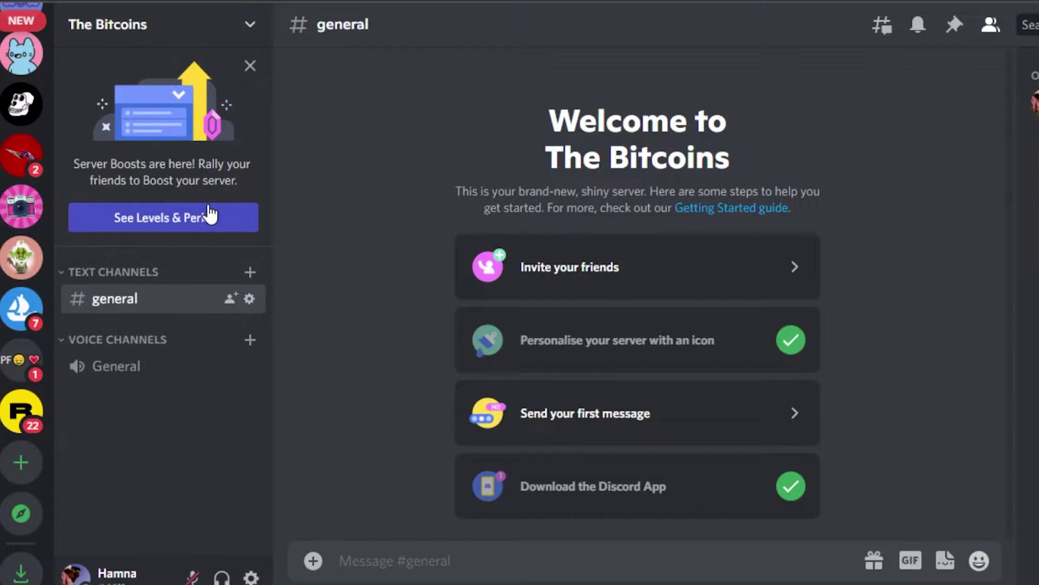
# Step: Dismiss the Server Boosts banner, then visit RTFKT HUB, Cool Cats and Bored Ape Yacht Club
pyautogui.click(250, 65)
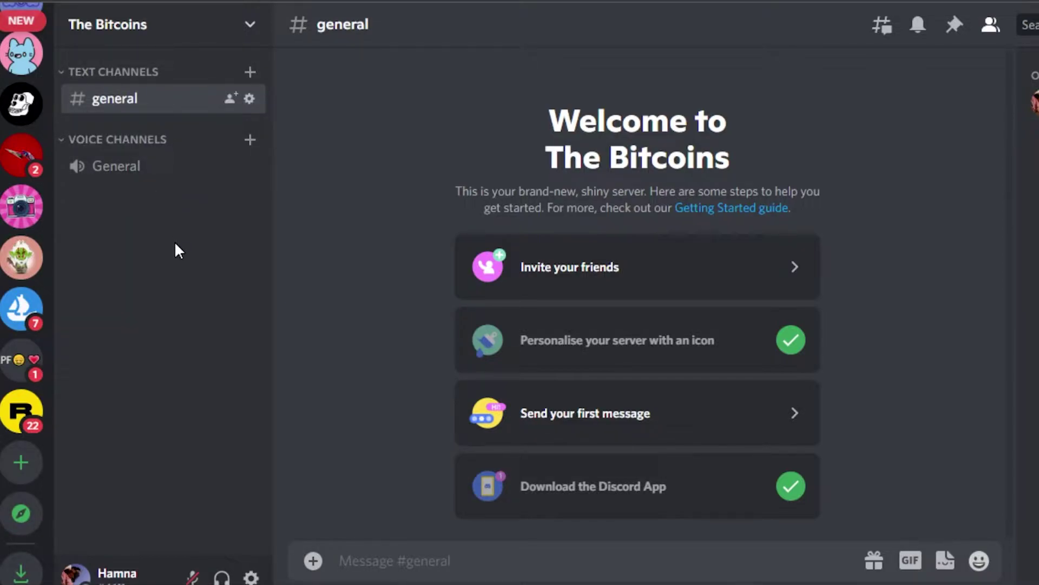
pyautogui.click(34, 155)
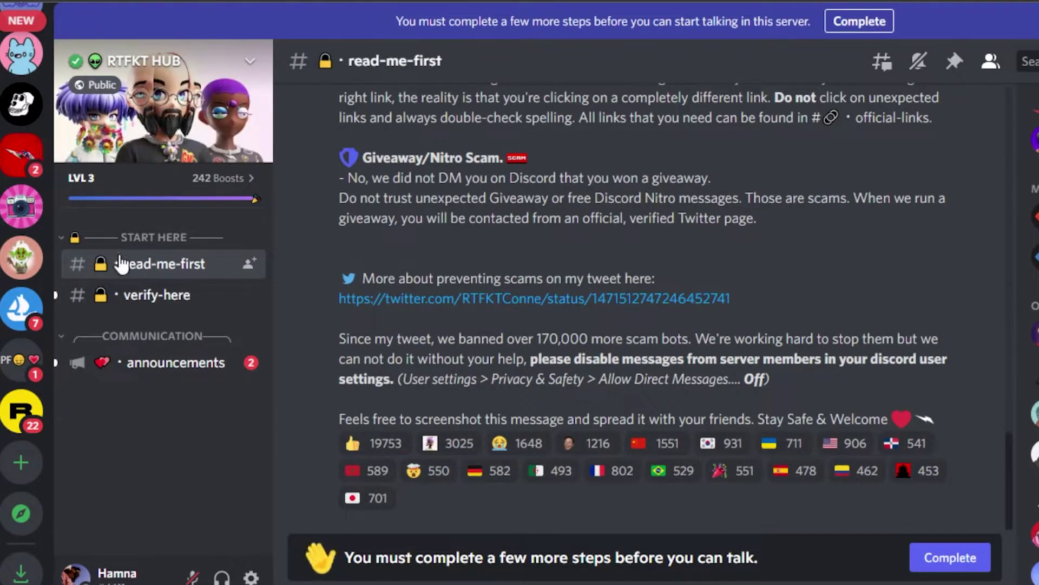
pyautogui.moveTo(219, 179)
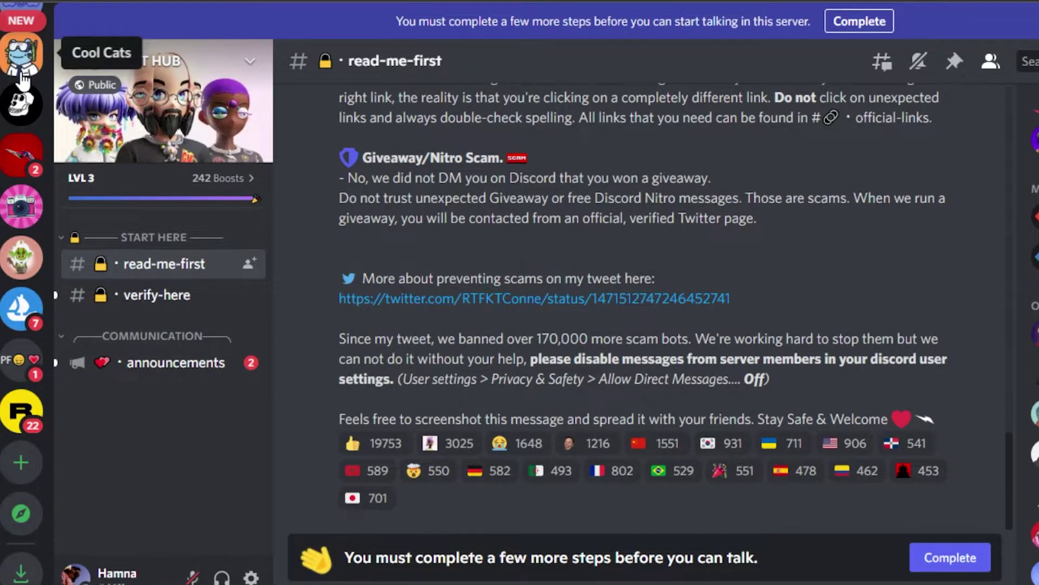
pyautogui.click(22, 54)
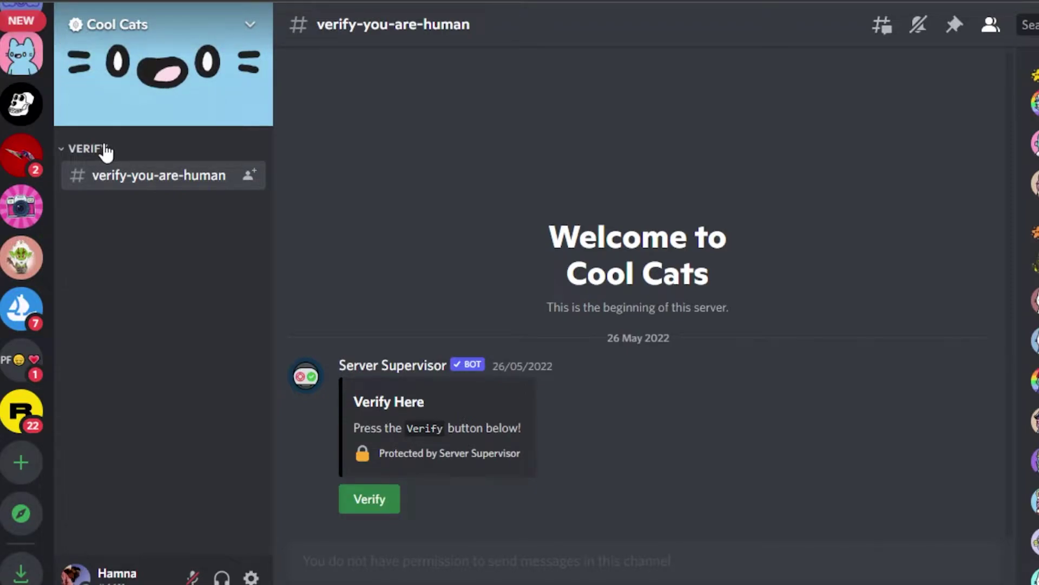
pyautogui.click(22, 103)
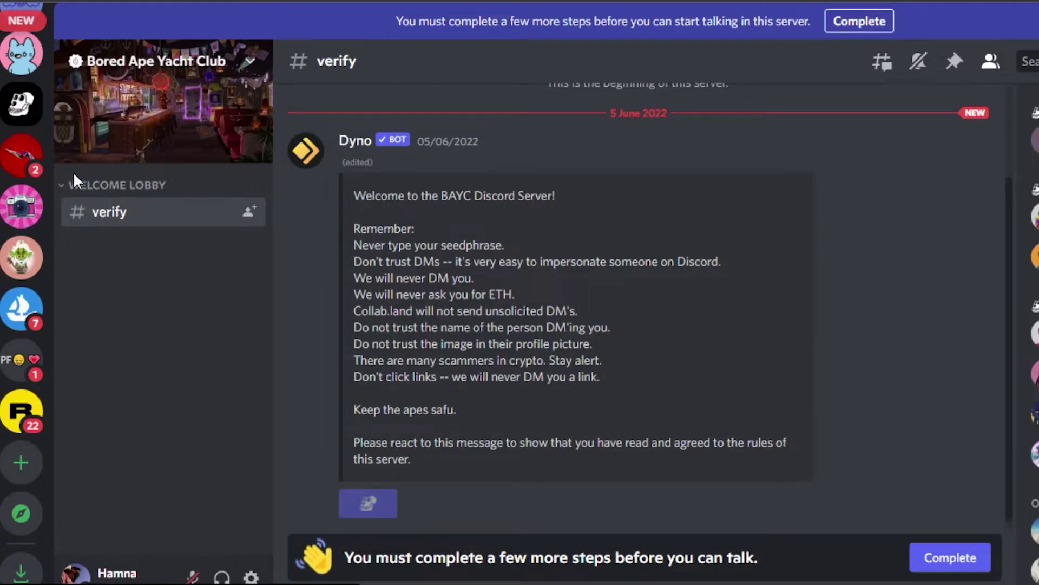
# Step: Look over OpenSea's rules-of-sailing channel, then return to The Bitcoins' general channel
pyautogui.click(19, 313)
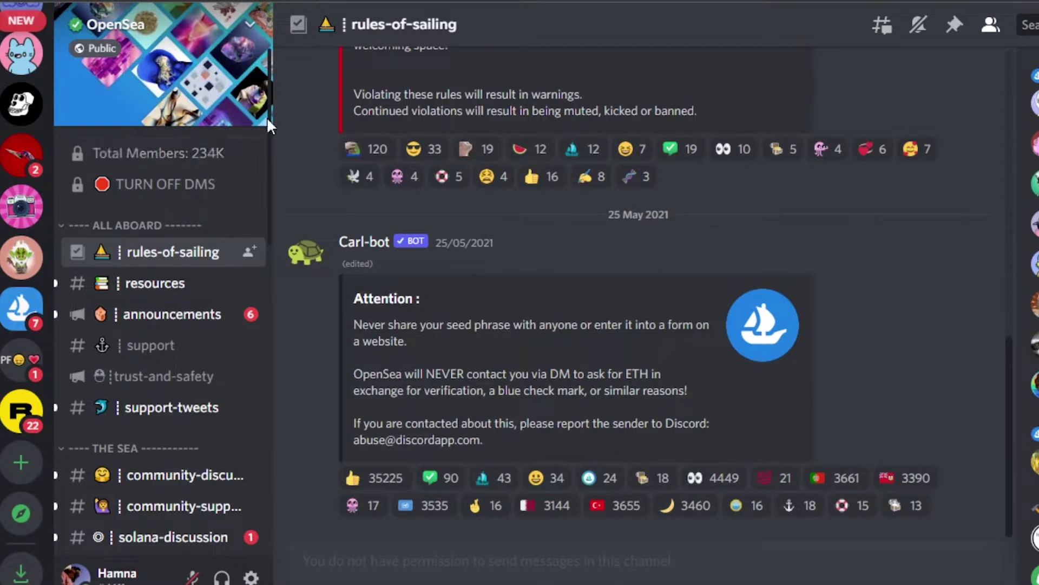
pyautogui.moveTo(268, 117); pyautogui.dragTo(268, 144)
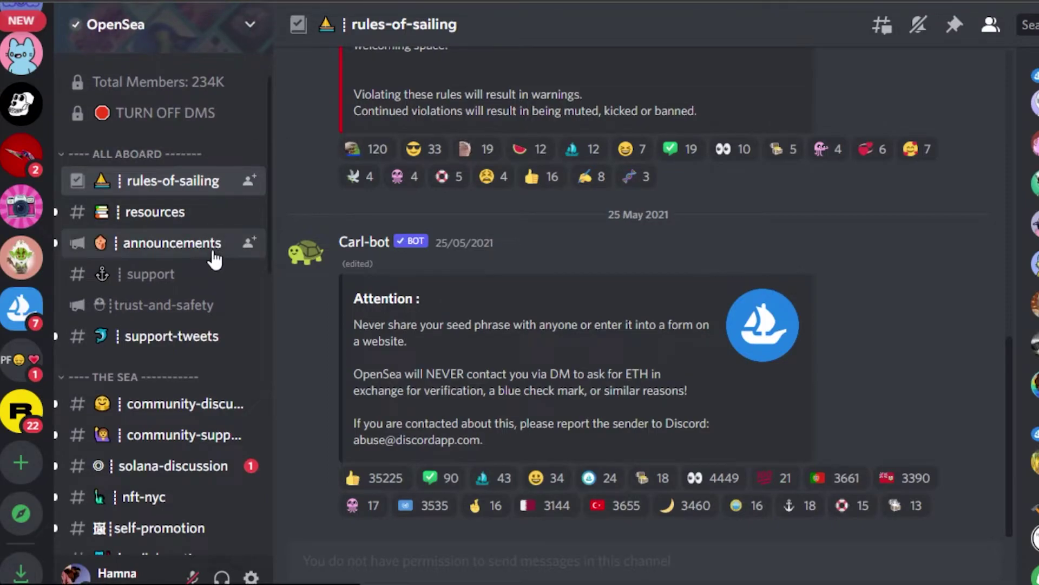
pyautogui.moveTo(269, 149); pyautogui.dragTo(272, 237)
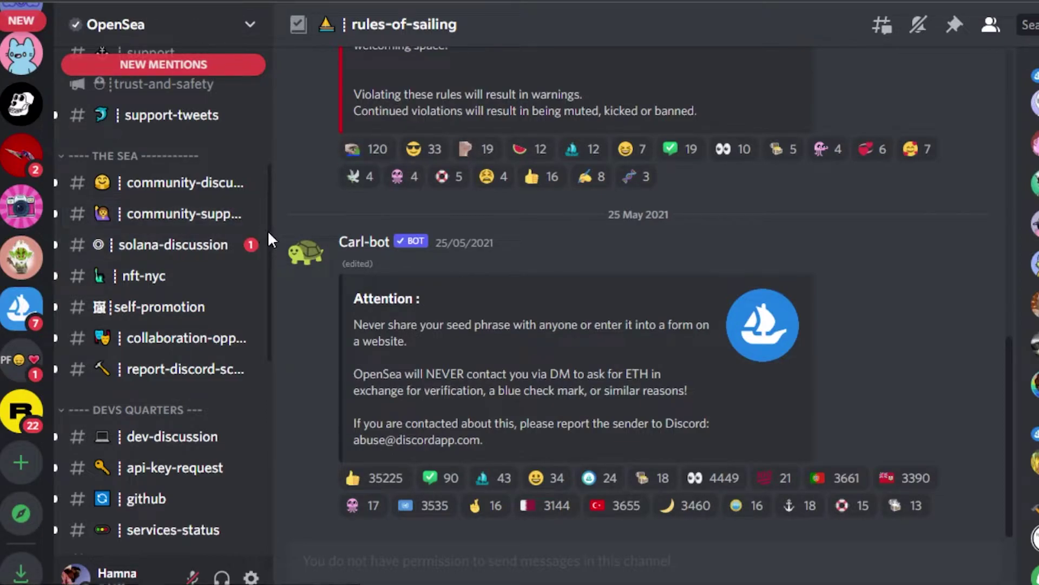
pyautogui.moveTo(271, 239); pyautogui.dragTo(264, 449)
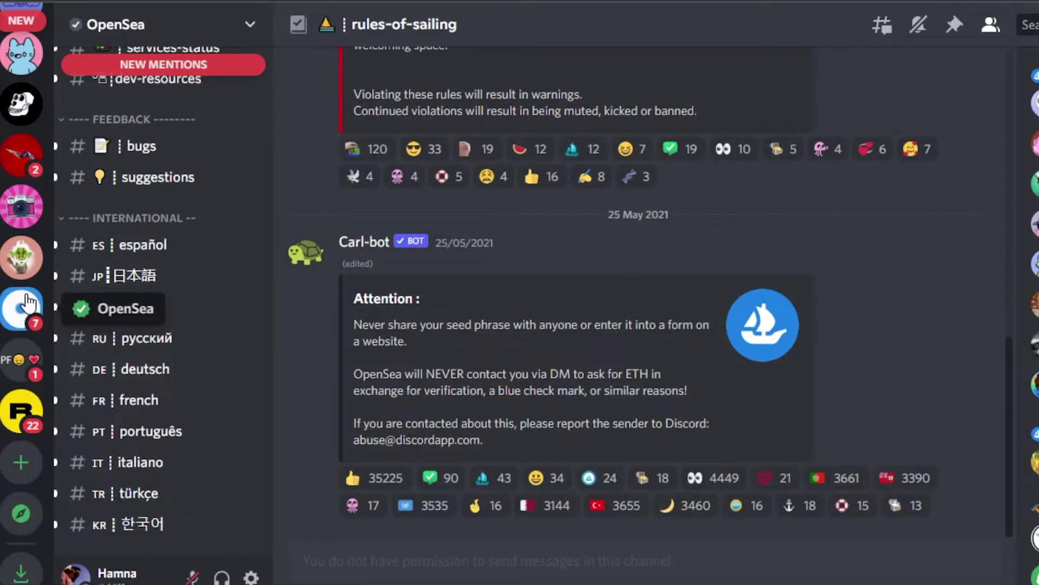
pyautogui.click(21, 24)
# Step: Add 'verify' and 'annoucements' text channels to The Bitcoins
pyautogui.click(20, 249)
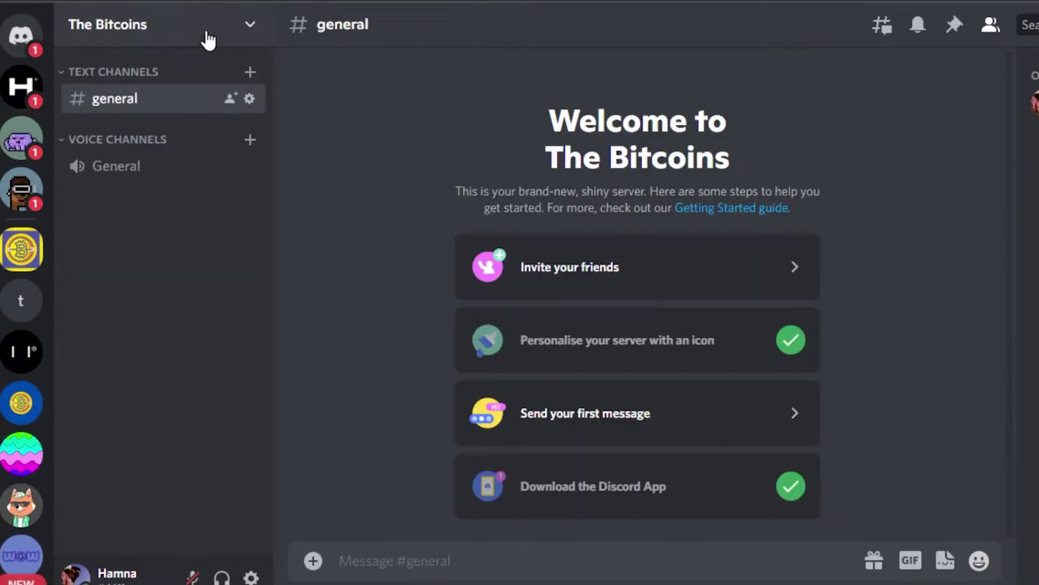
pyautogui.click(251, 71)
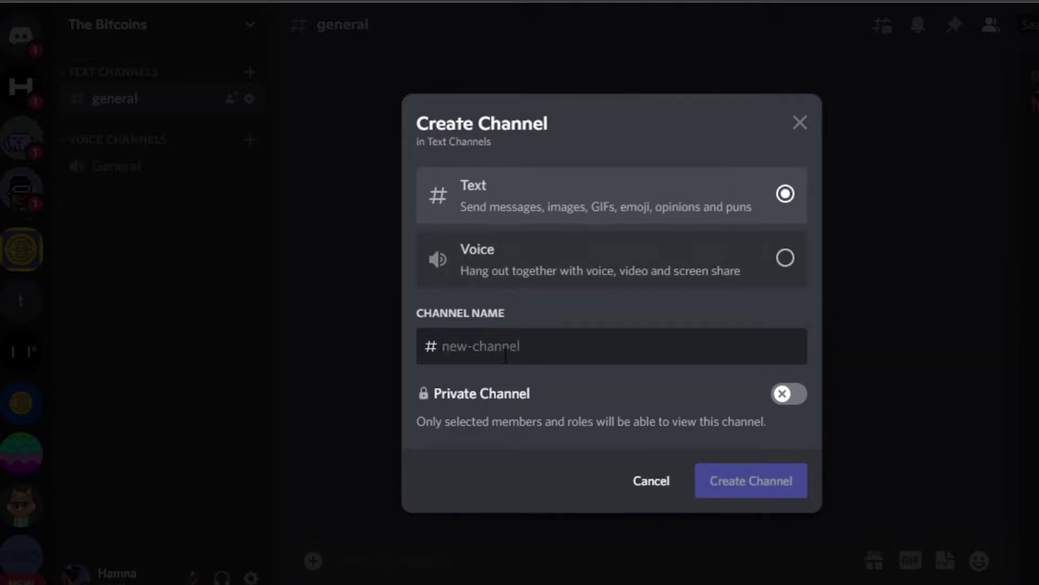
pyautogui.write('verify')
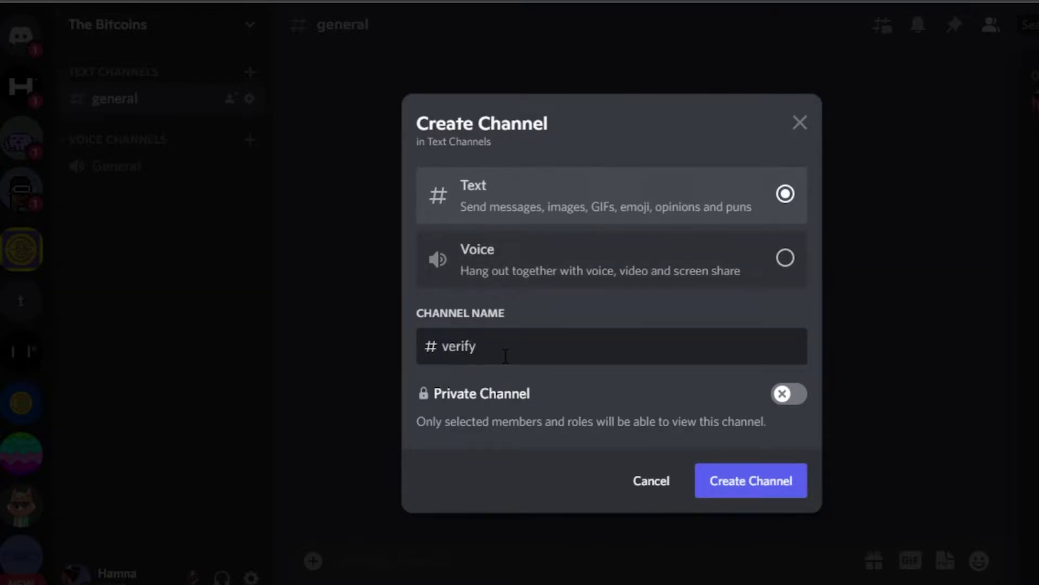
pyautogui.click(725, 482)
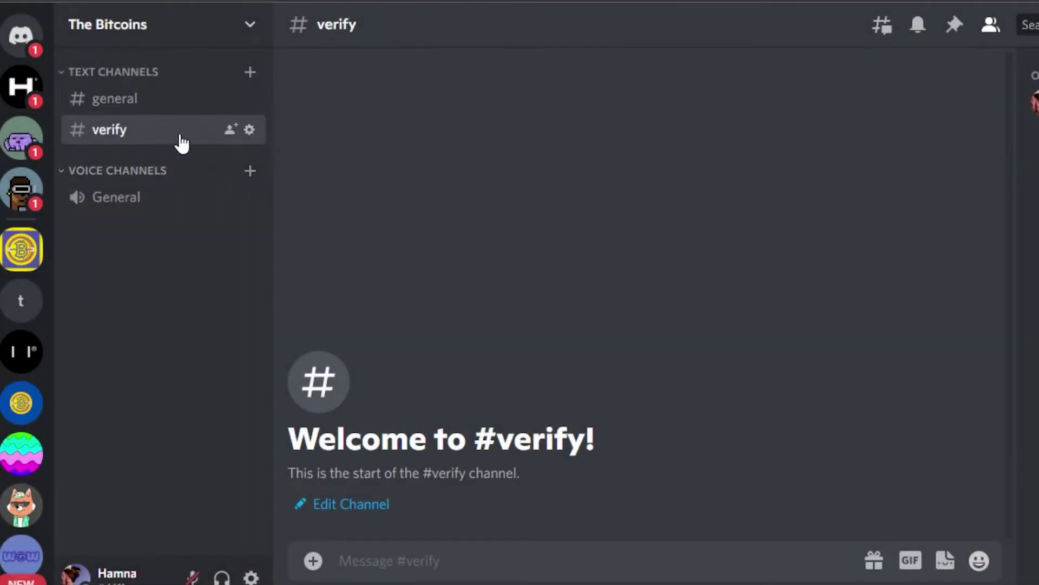
pyautogui.click(250, 72)
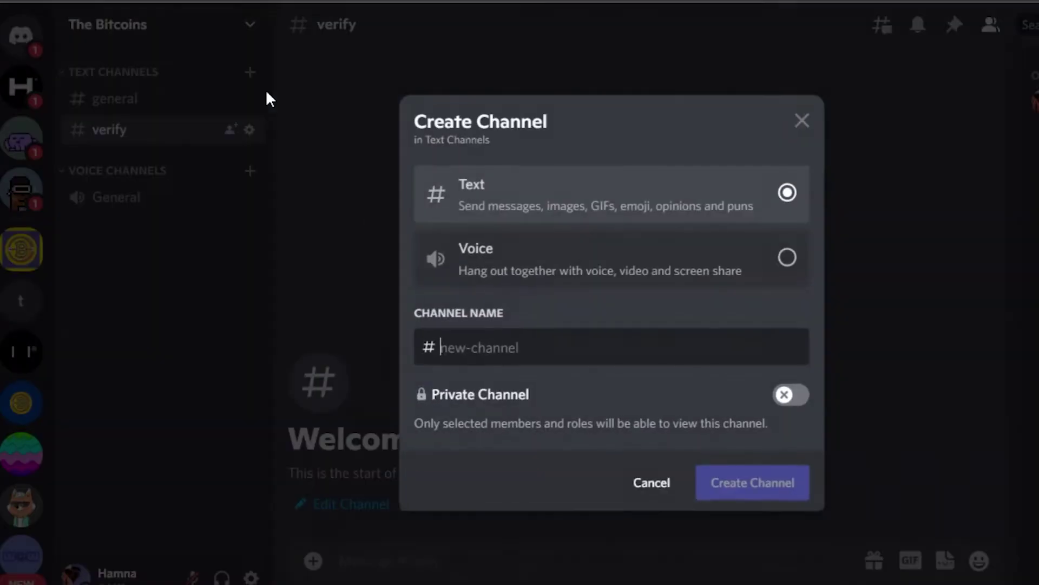
pyautogui.write('annoucements')
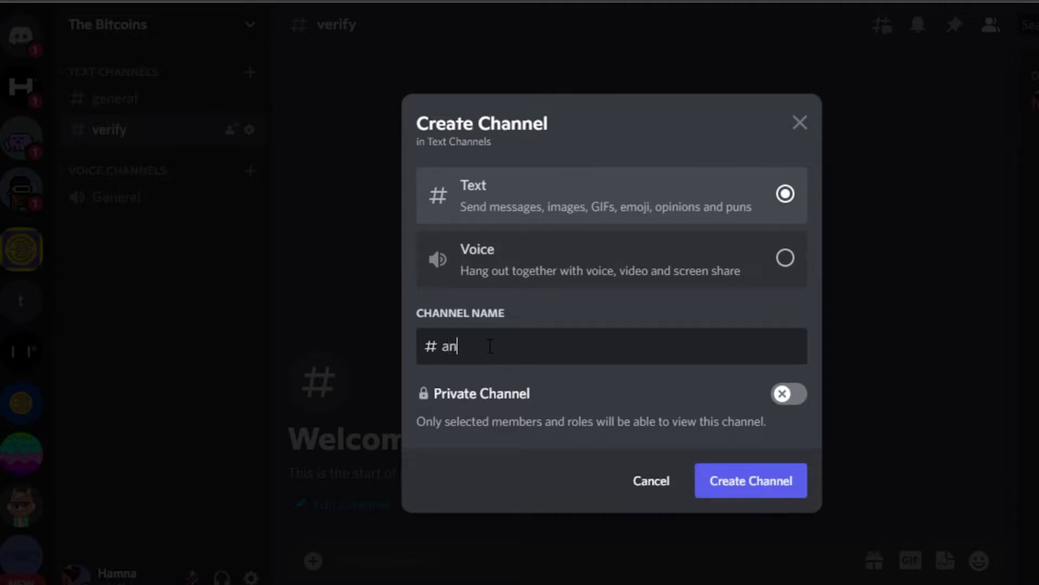
pyautogui.press('Return')
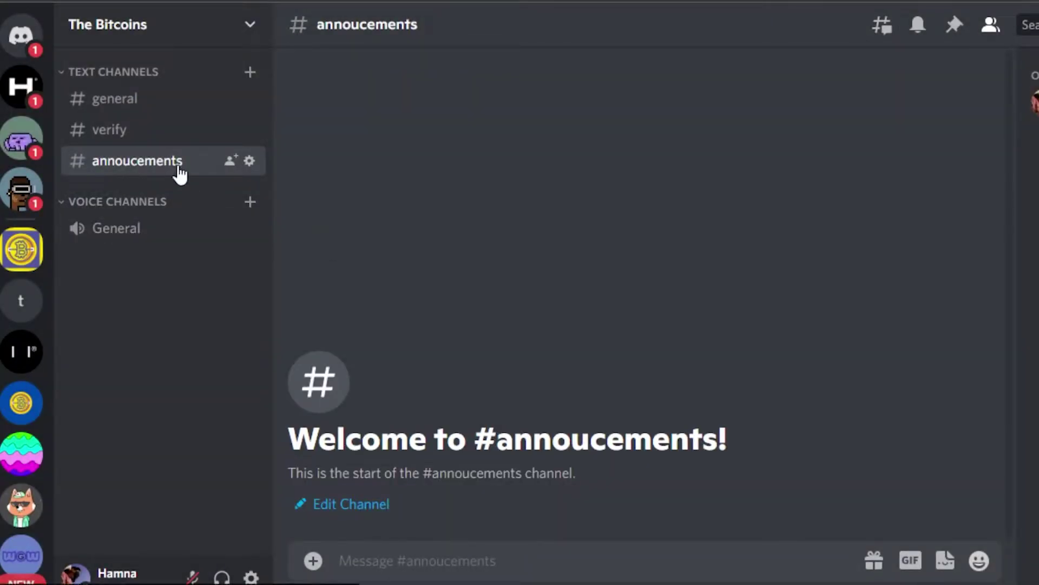
# Step: Add 'give-aways' and 'minting' text channels
pyautogui.click(250, 72)
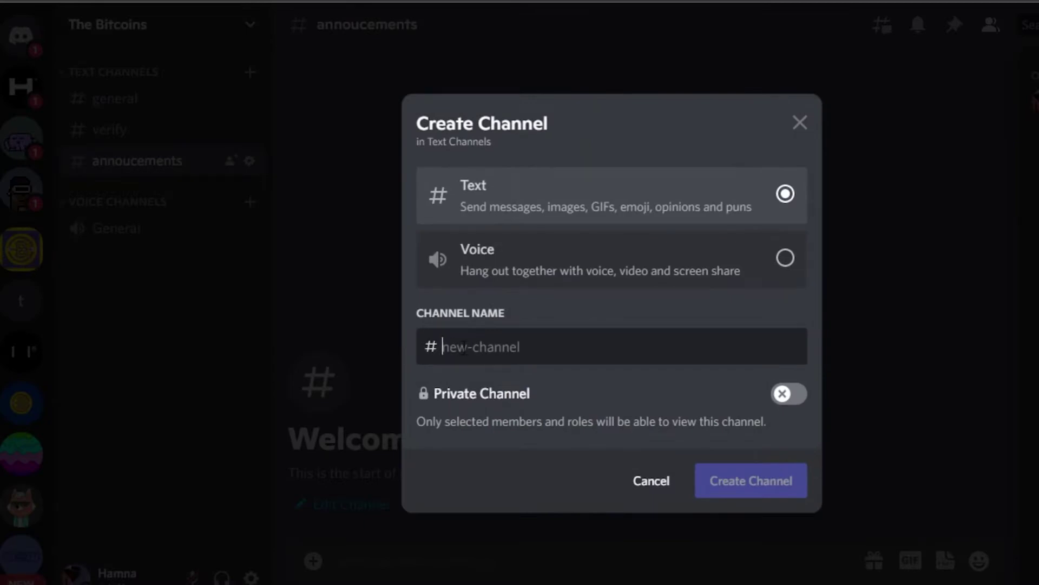
pyautogui.write('give-aways')
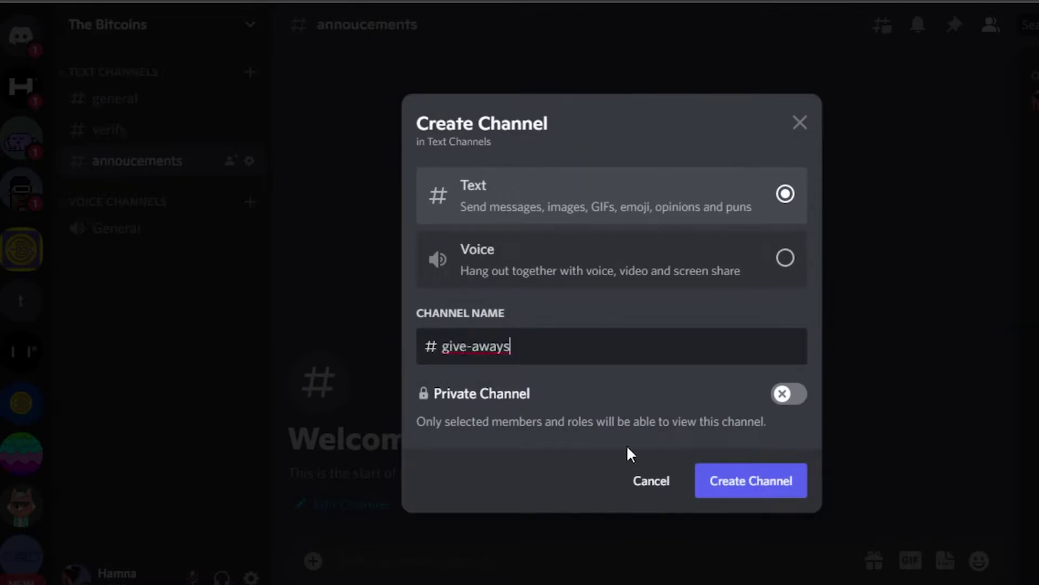
pyautogui.click(739, 481)
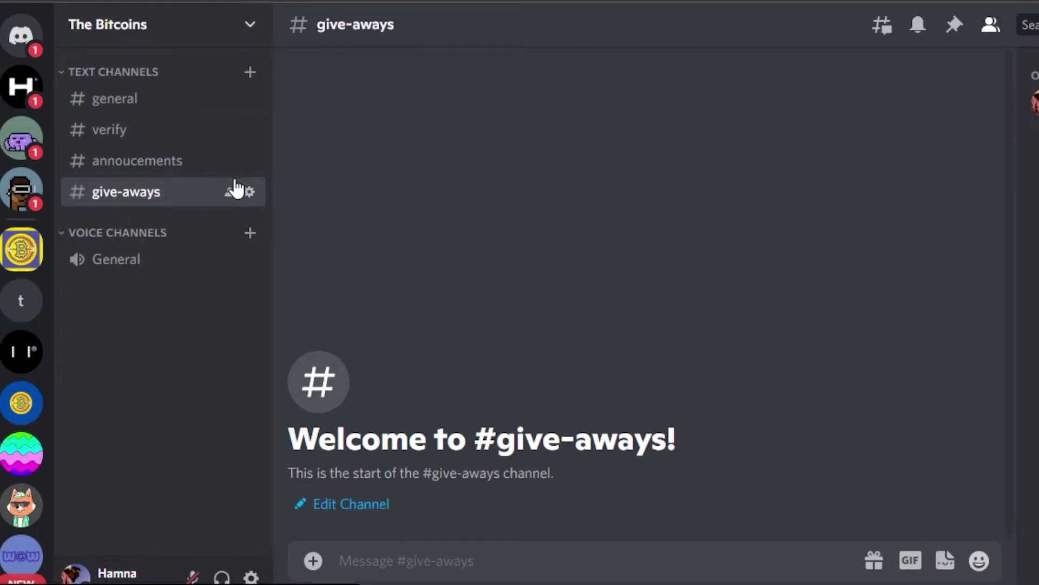
pyautogui.click(249, 74)
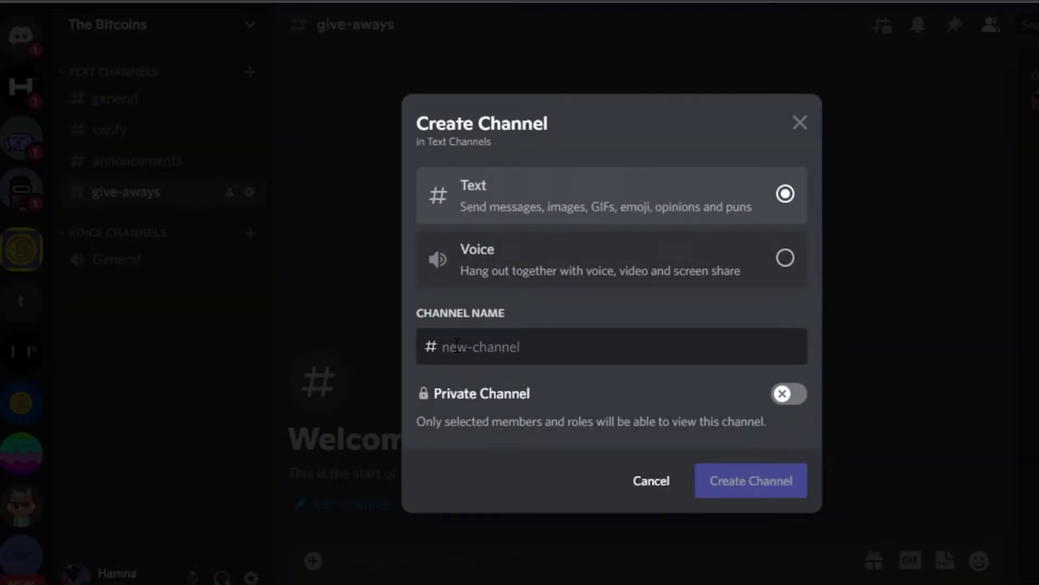
pyautogui.write('minting')
pyautogui.click(744, 487)
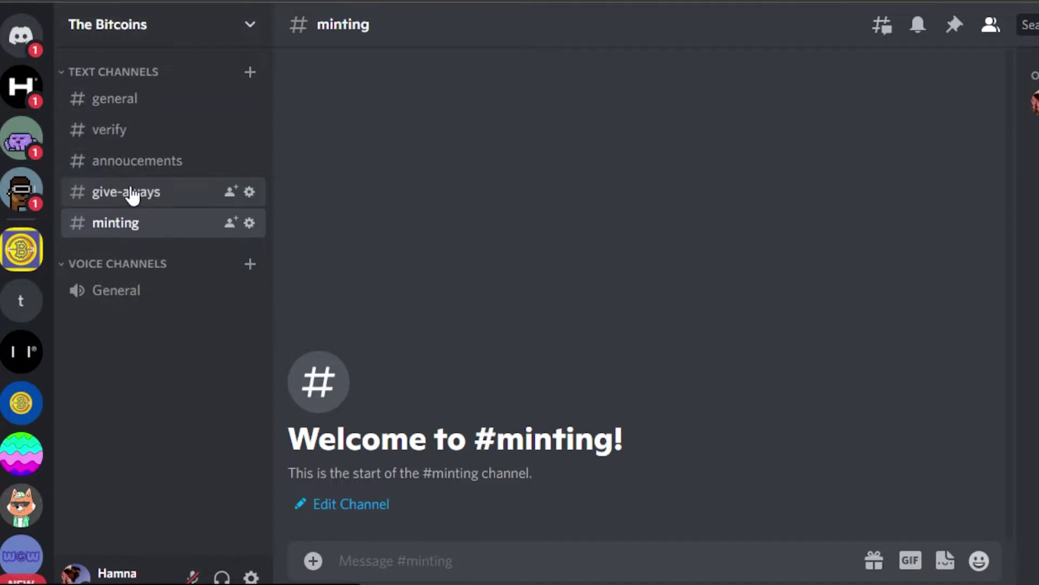
# Step: Create a 'discussion' voice channel and bring up the server settings
pyautogui.click(250, 263)
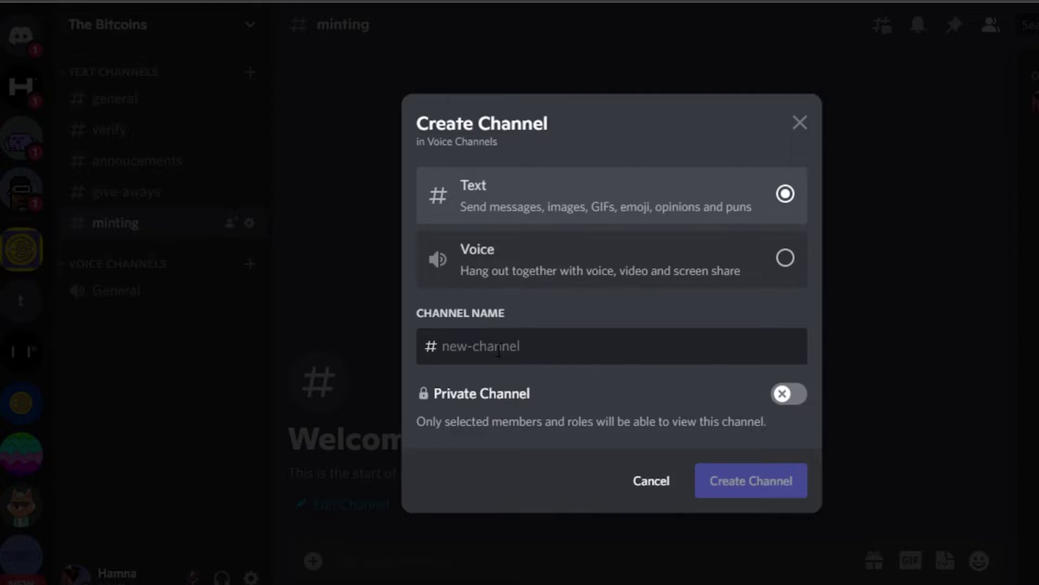
pyautogui.write('l')
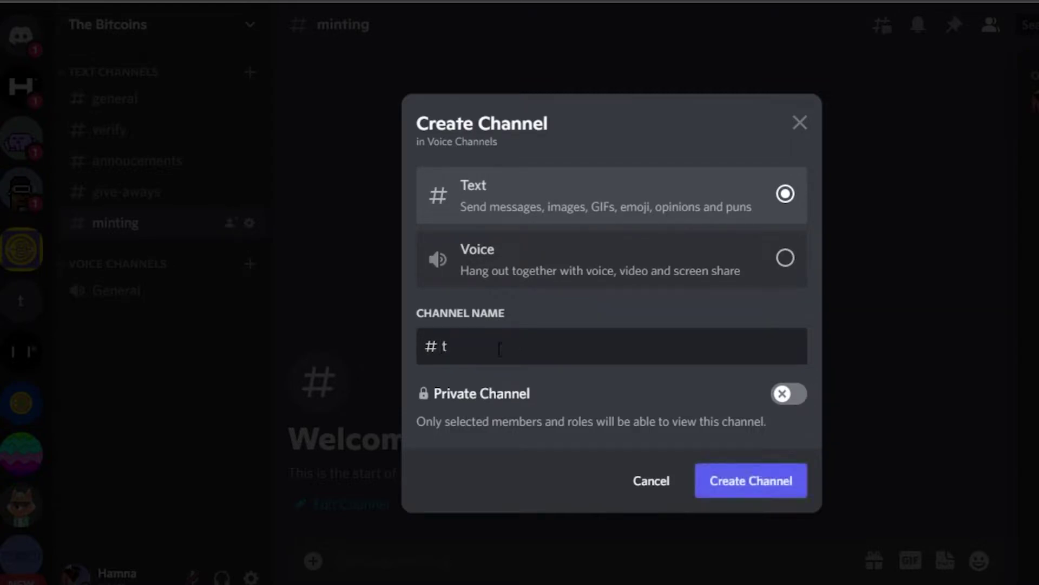
pyautogui.press('BackSpace')
pyautogui.write('discussion')
pyautogui.click(758, 480)
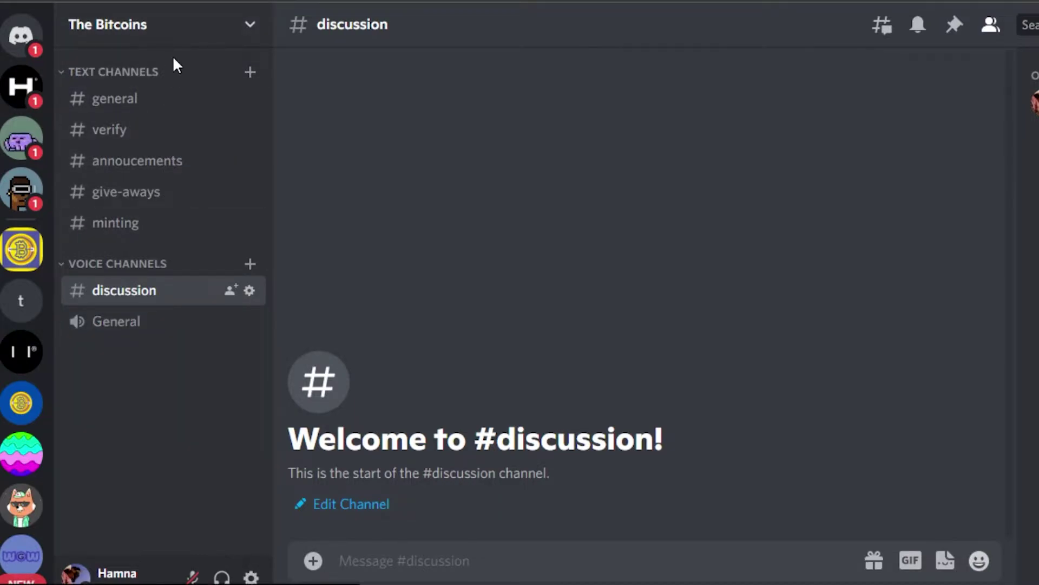
pyautogui.click(247, 27)
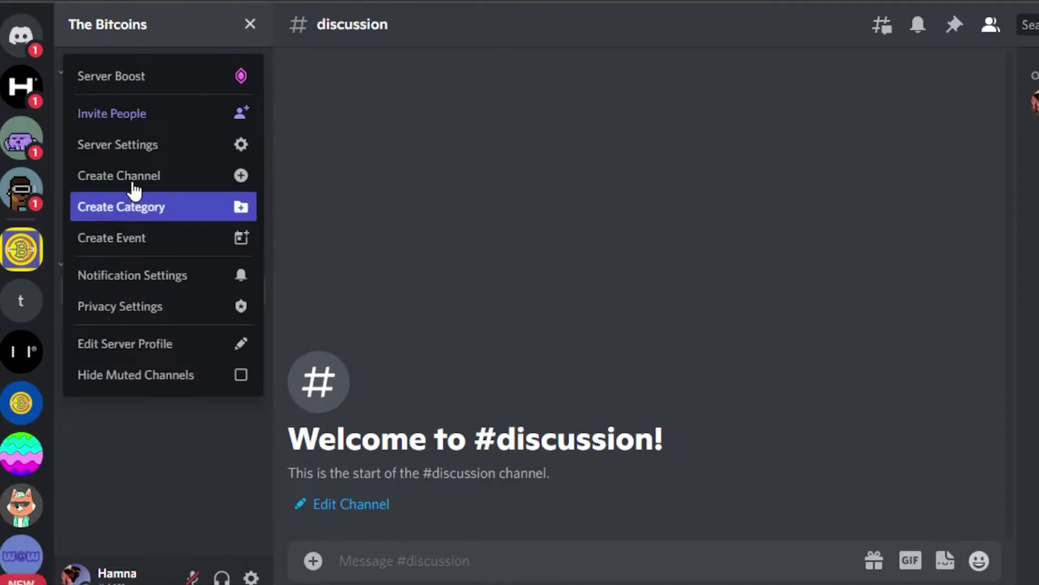
pyautogui.click(124, 147)
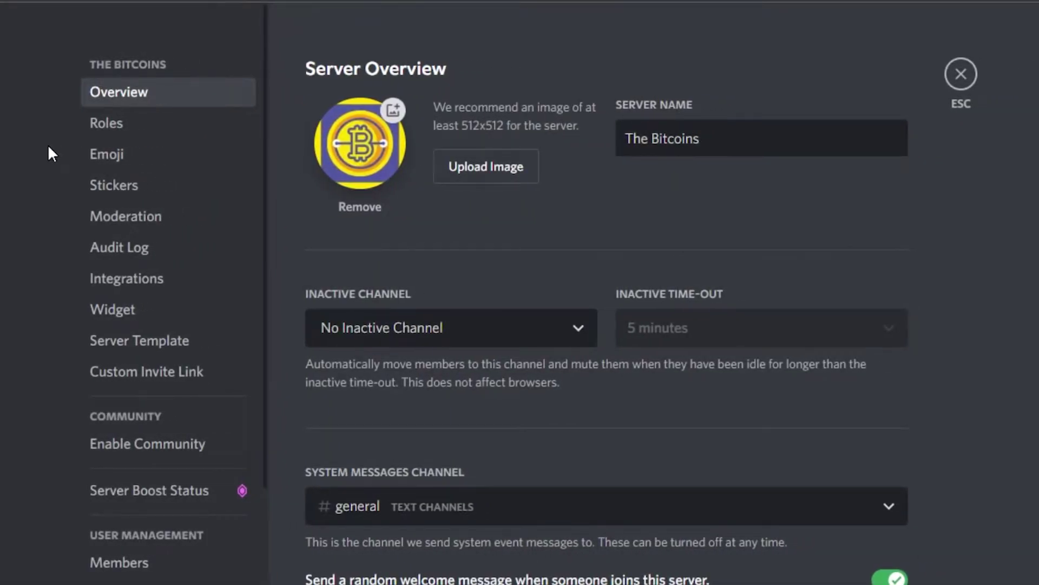
# Step: Raise the server's verification level to High in Moderation settings
pyautogui.click(125, 220)
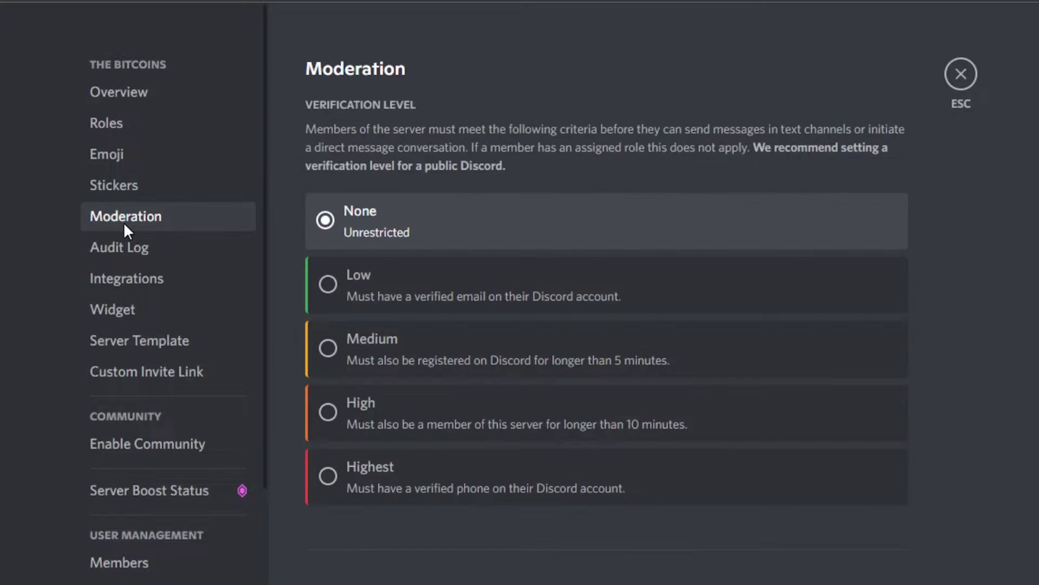
pyautogui.scroll(-3, 606, 292)
pyautogui.scroll(2, 606, 293)
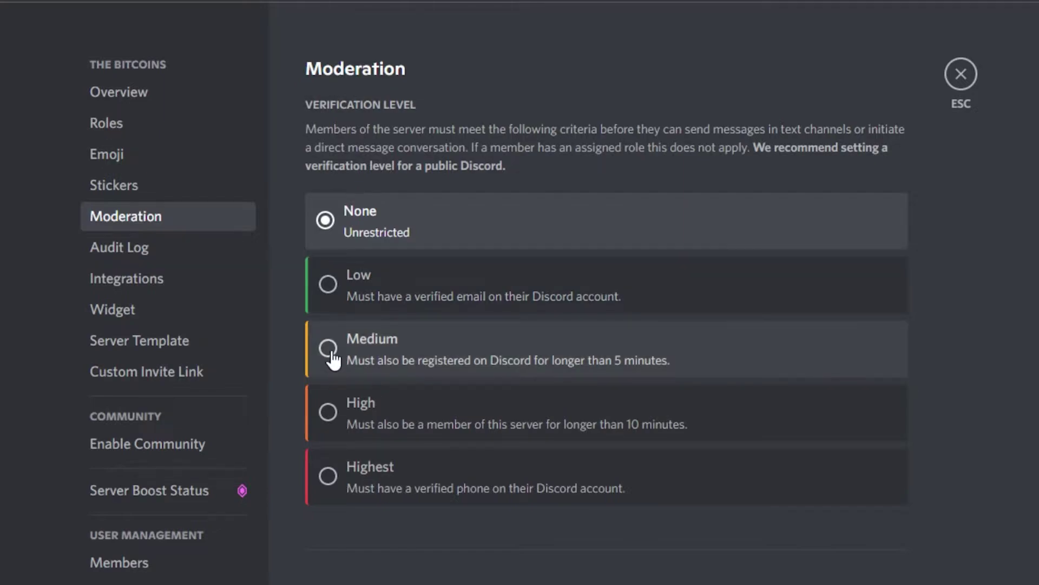
pyautogui.click(331, 351)
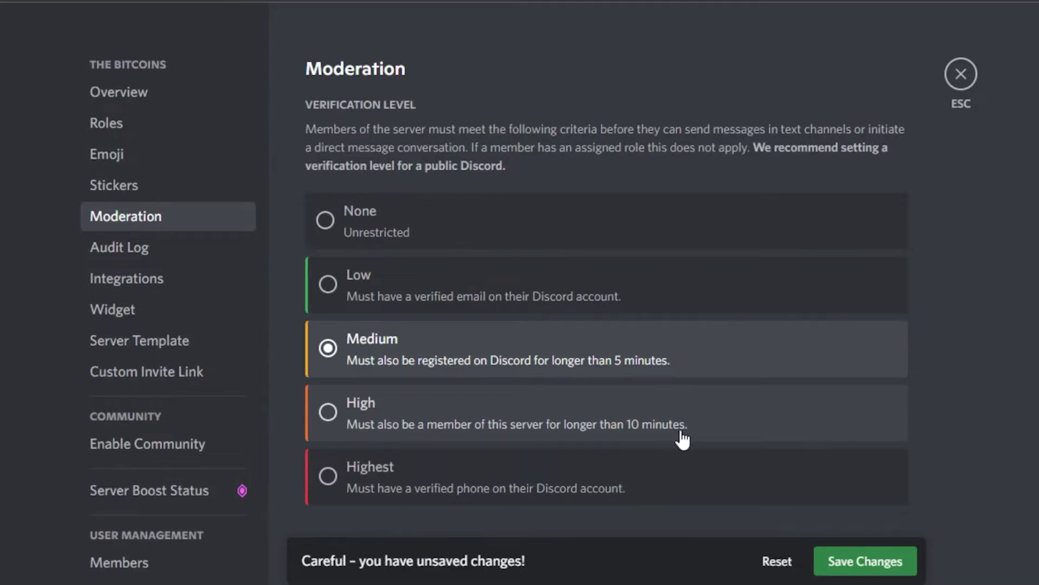
pyautogui.click(325, 415)
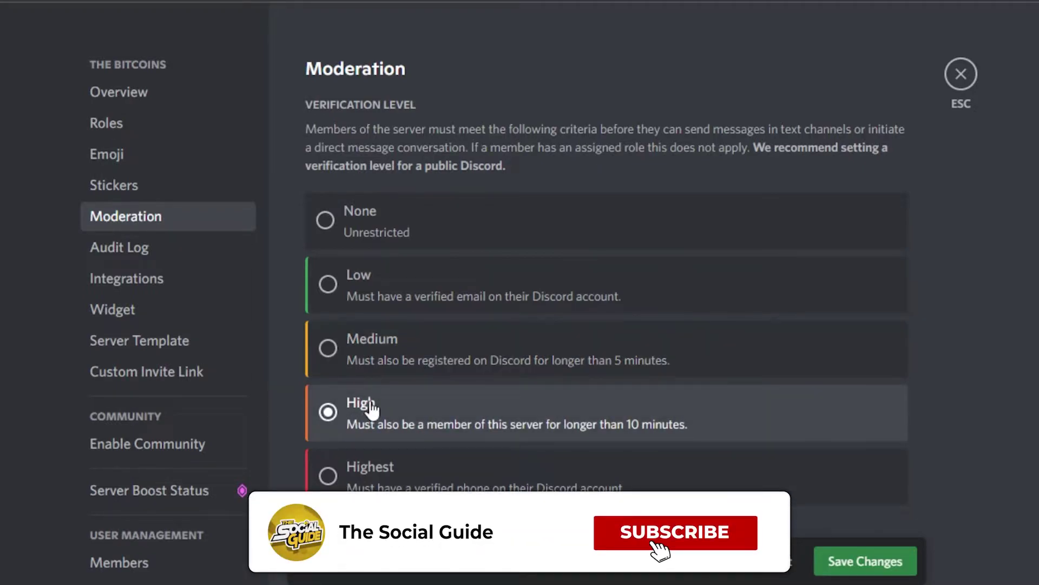
# Step: Set the explicit media filter to scan media from all members and save
pyautogui.scroll(-8, 765, 283)
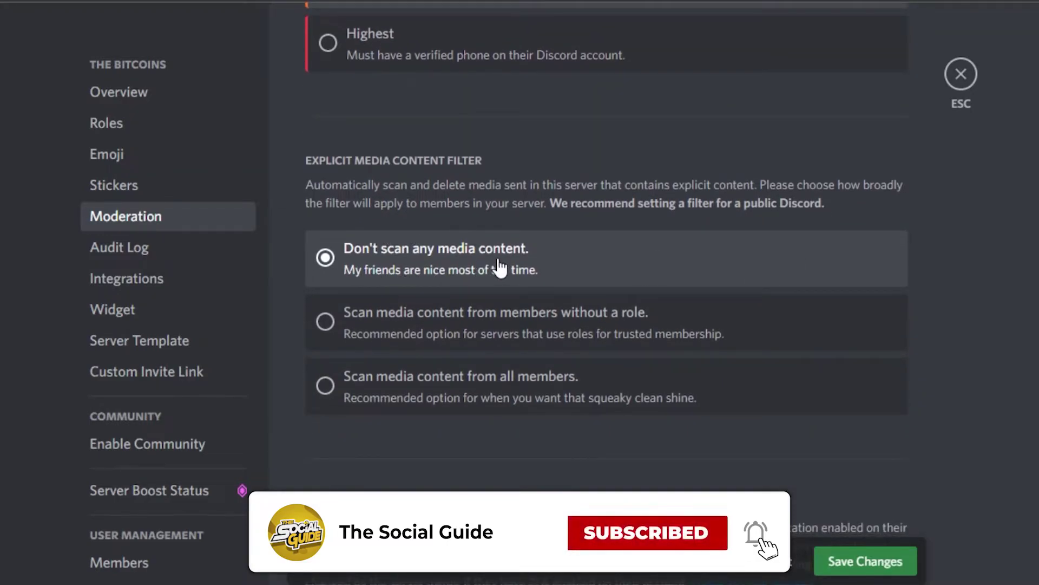
pyautogui.click(325, 386)
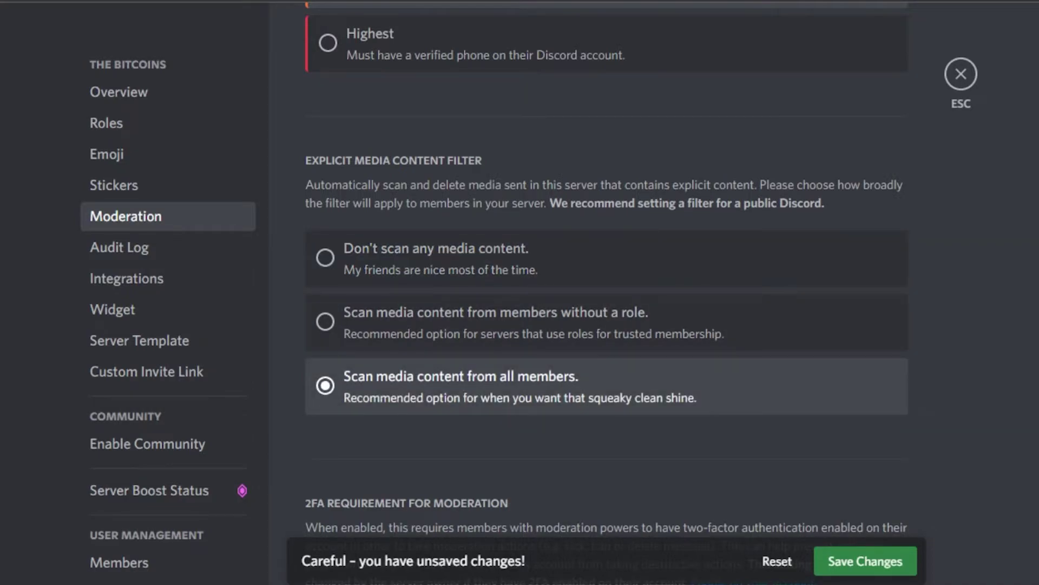
pyautogui.scroll(-2, 922, 332)
pyautogui.scroll(1, 606, 271)
pyautogui.scroll(-1, 606, 271)
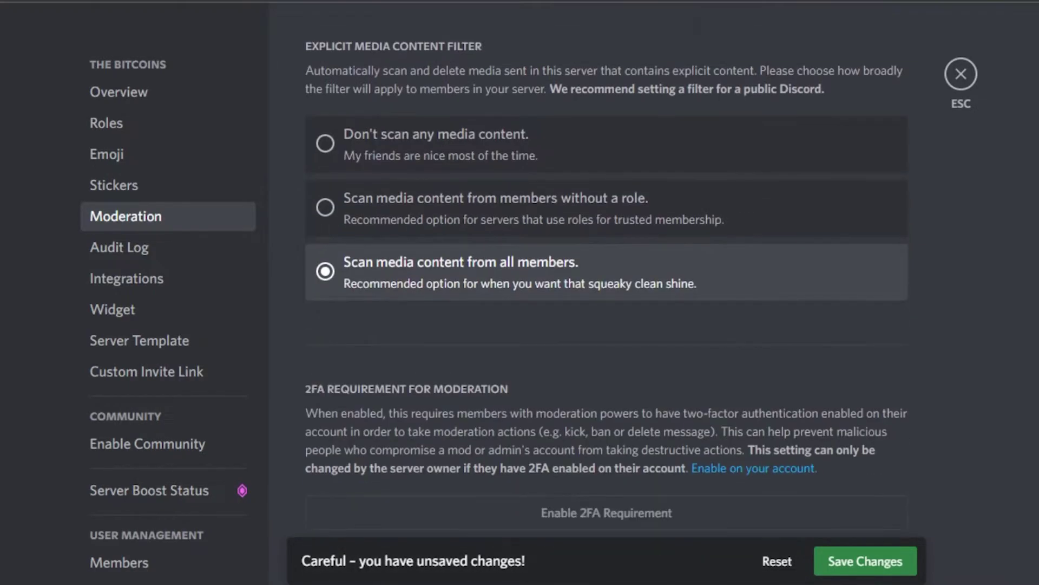
pyautogui.click(877, 569)
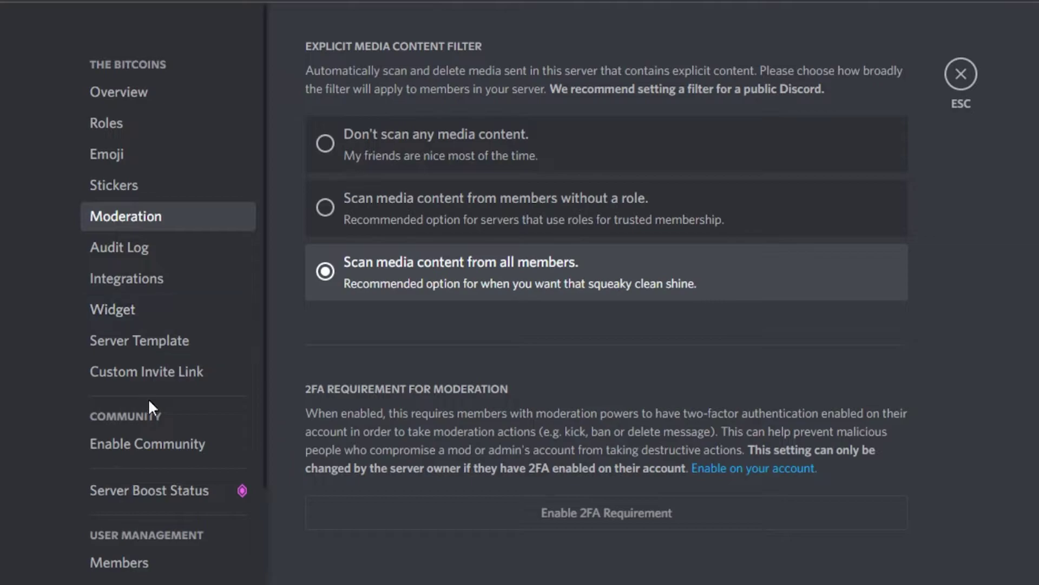
# Step: Review the Enable Community page, then view the Members list showing one member
pyautogui.click(147, 446)
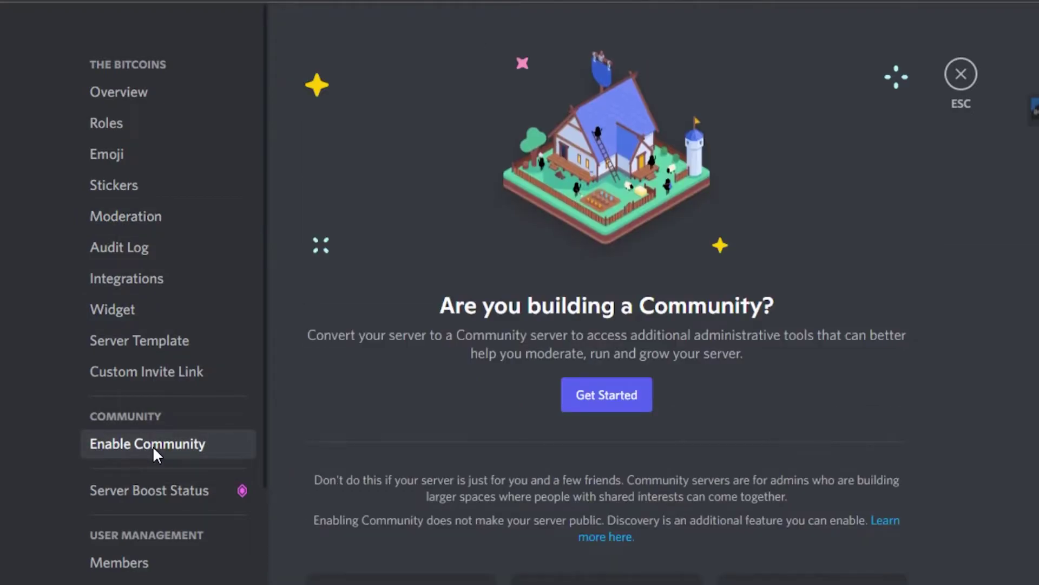
pyautogui.scroll(-4, 606, 324)
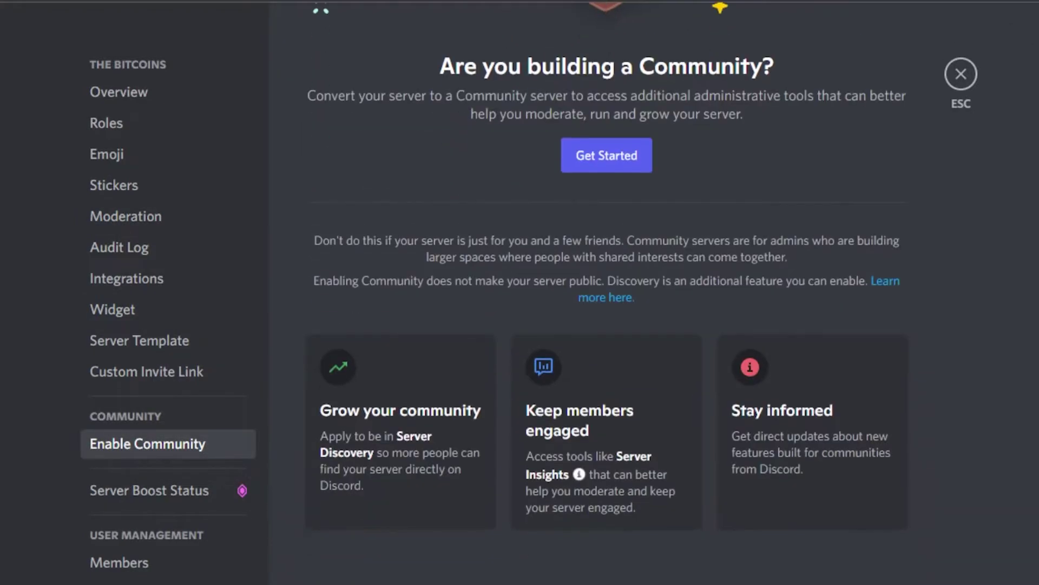
pyautogui.scroll(4, 607, 325)
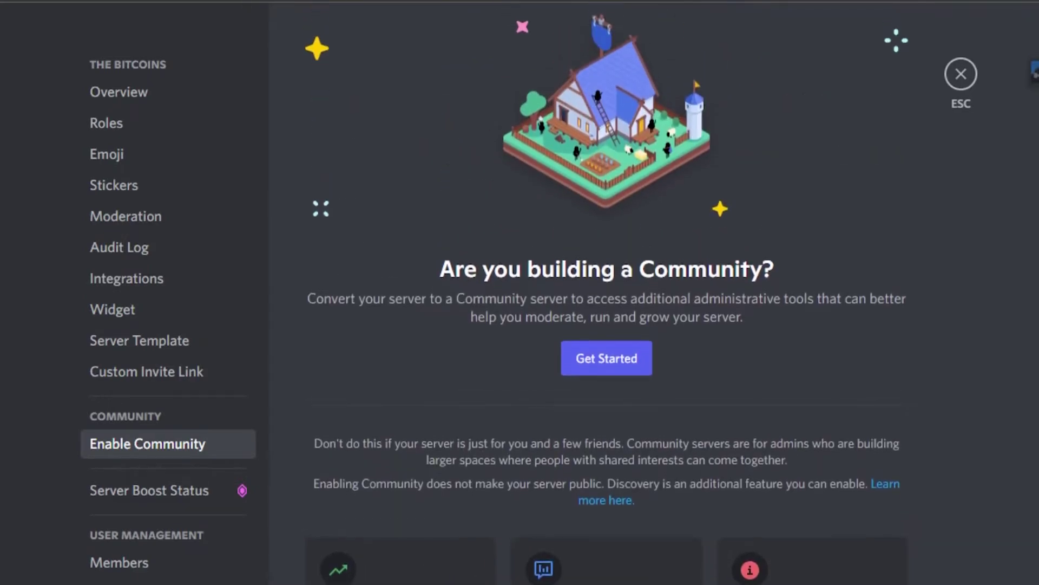
pyautogui.scroll(-2, 561, 175)
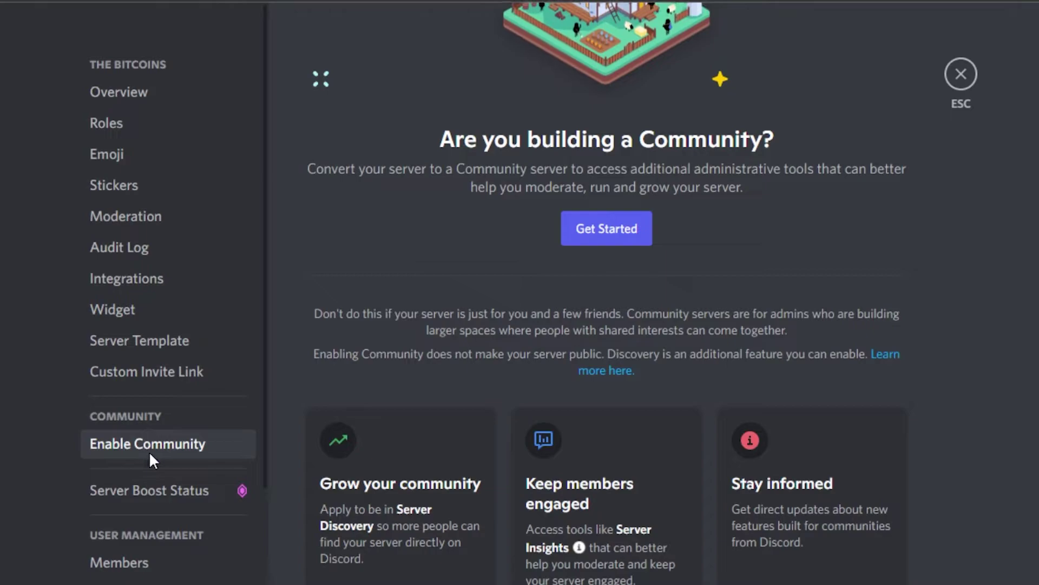
pyautogui.scroll(-1, 983, 373)
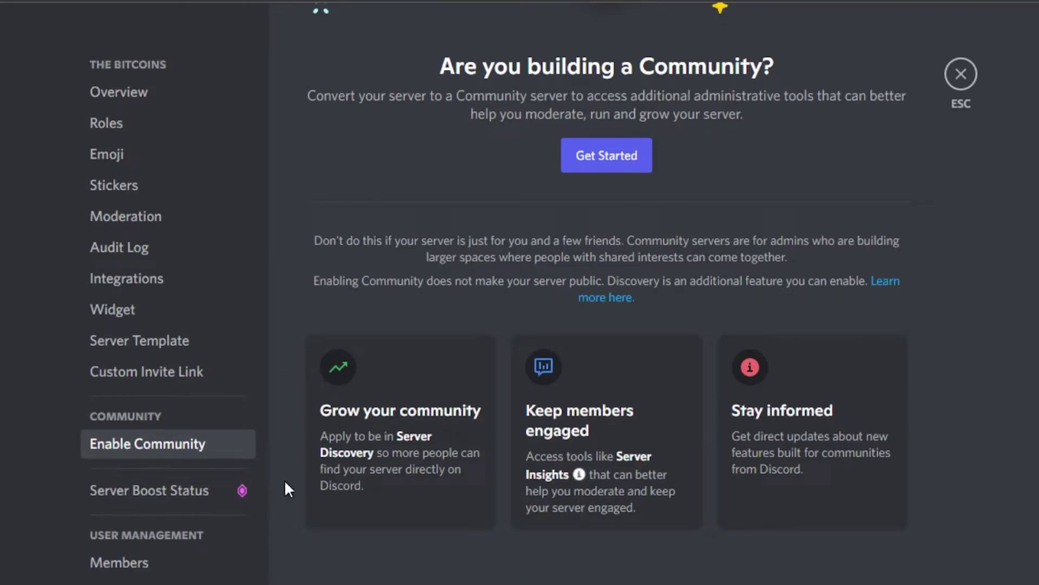
pyautogui.click(129, 562)
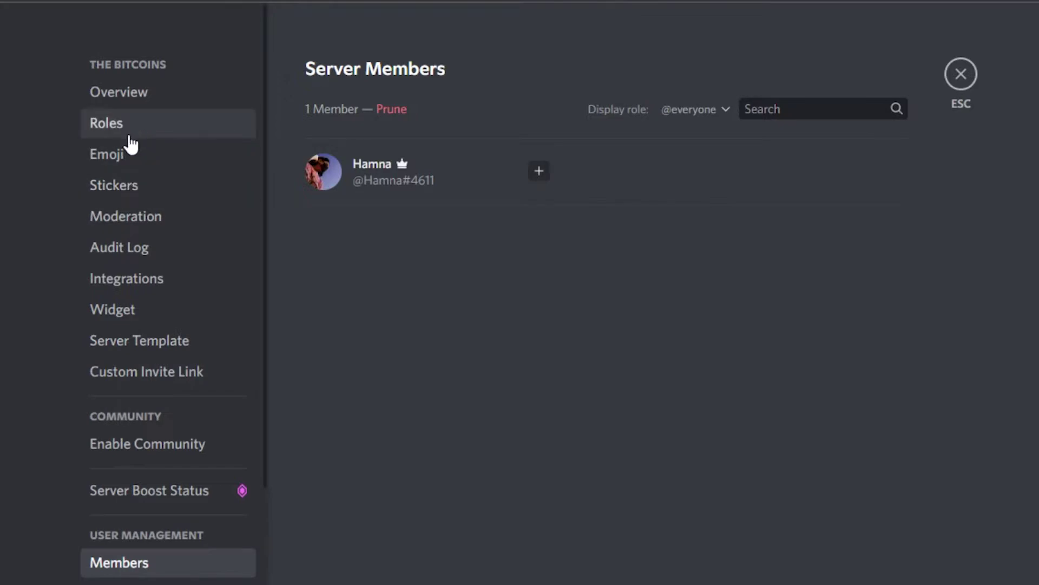
# Step: In Roles settings, create a new role named Manager with a pink colour
pyautogui.click(162, 130)
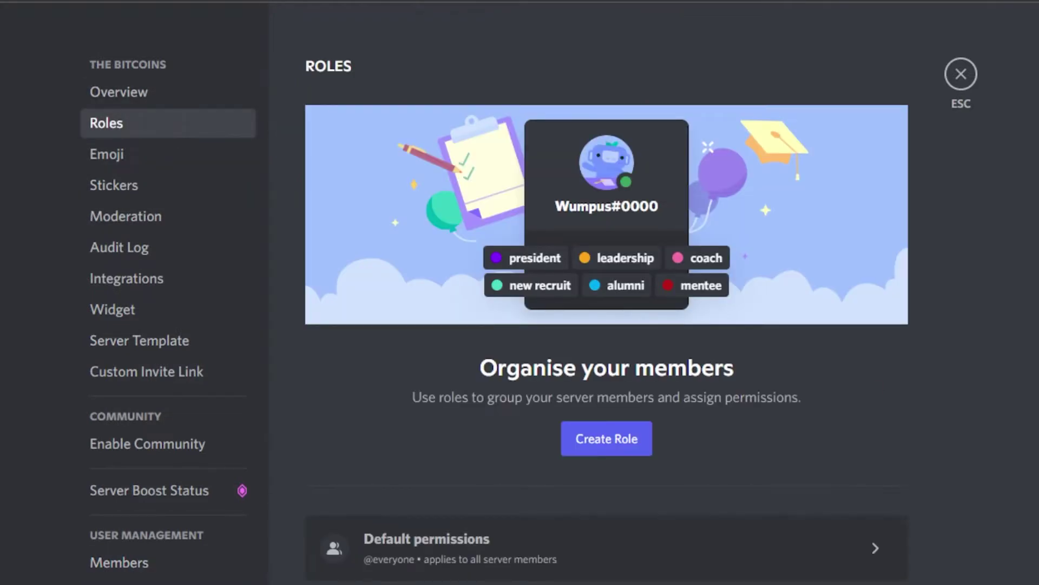
pyautogui.scroll(-1, 606, 293)
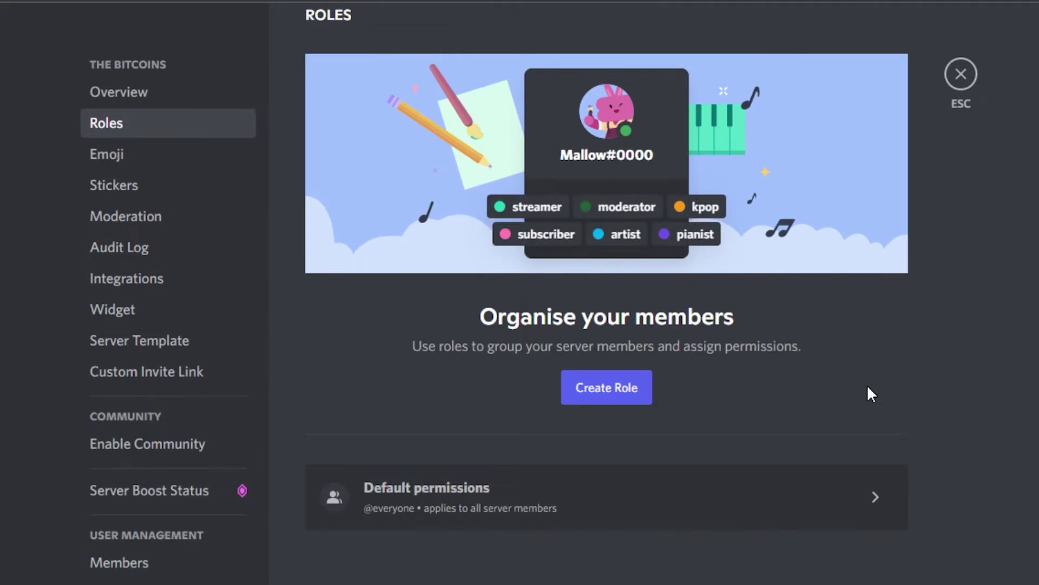
pyautogui.click(622, 379)
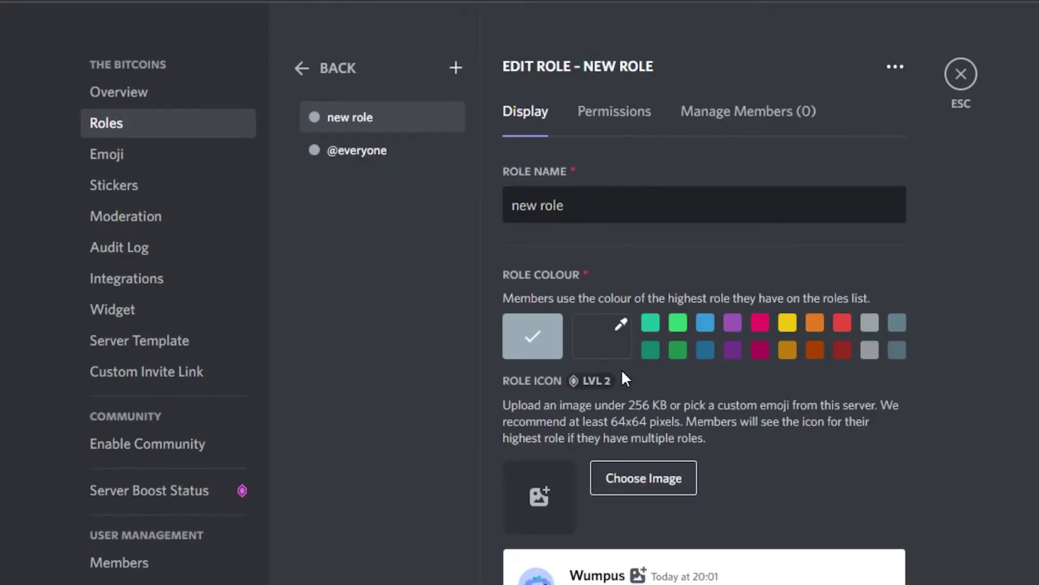
pyautogui.click(585, 210)
pyautogui.press('BackSpace')
pyautogui.press('BackSpace')
pyautogui.press('BackSpace')
pyautogui.press('BackSpace')
pyautogui.press('BackSpace')
pyautogui.press('BackSpace')
pyautogui.press('BackSpace')
pyautogui.press('BackSpace')
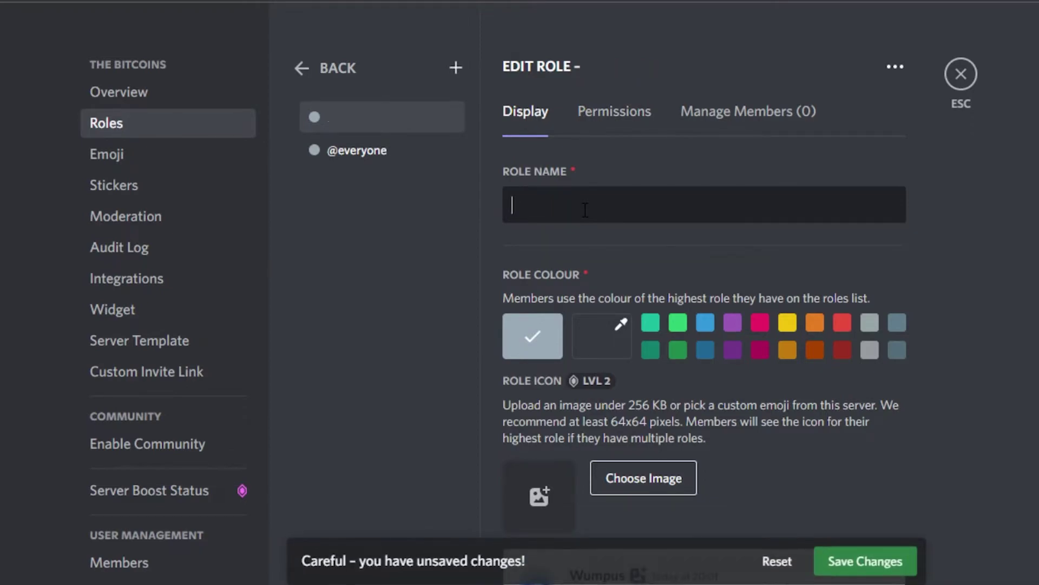
pyautogui.write('Manager')
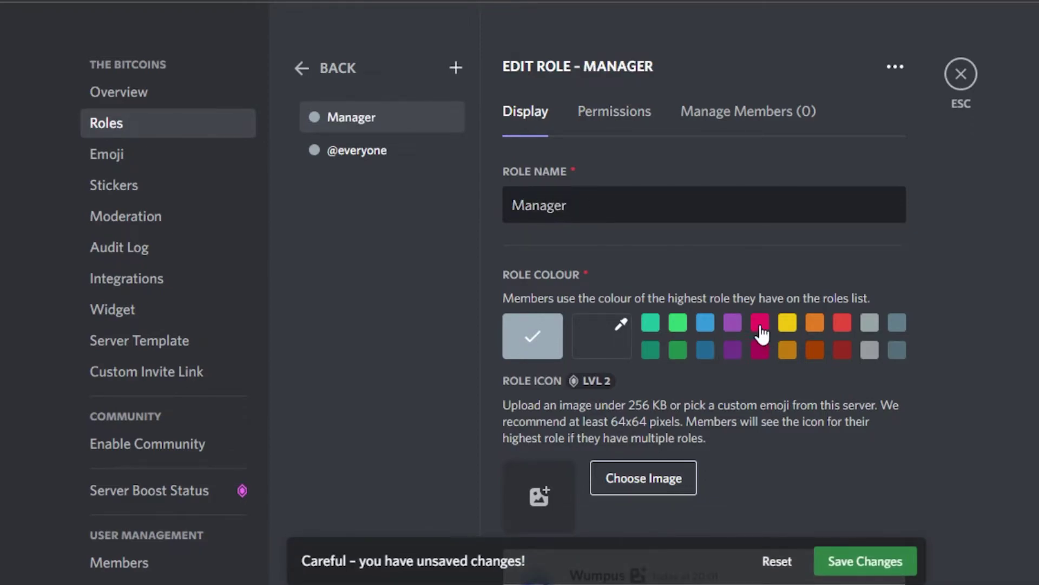
pyautogui.click(761, 324)
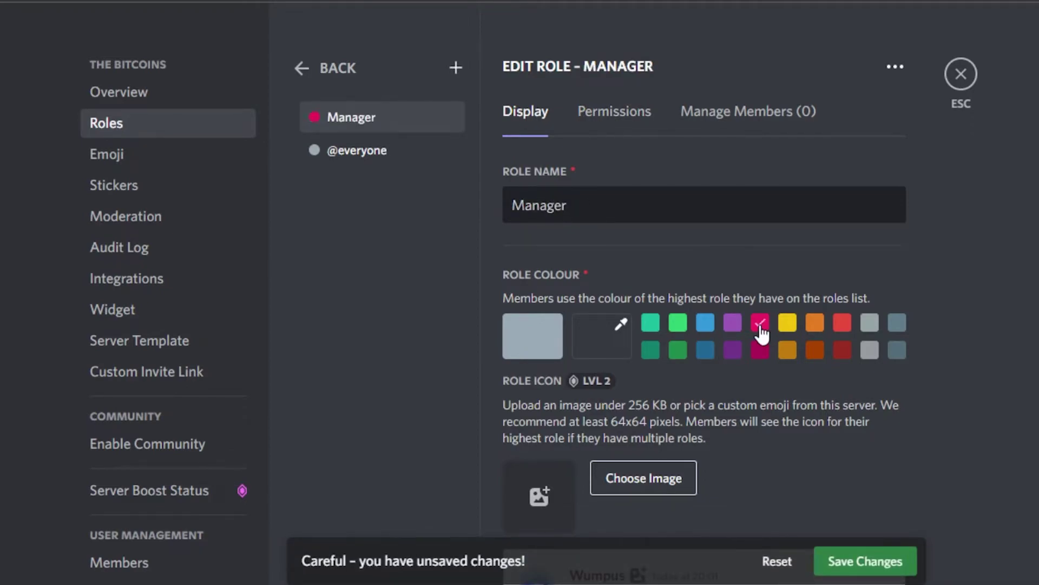
# Step: Enable Manage Channels for the Manager role, save it, and add another new role
pyautogui.click(617, 115)
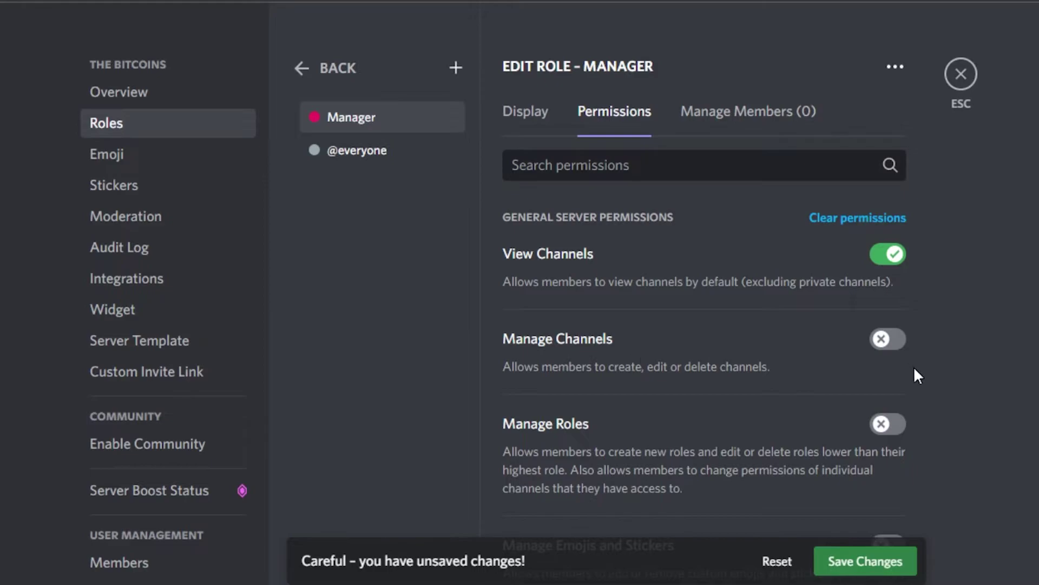
pyautogui.click(892, 340)
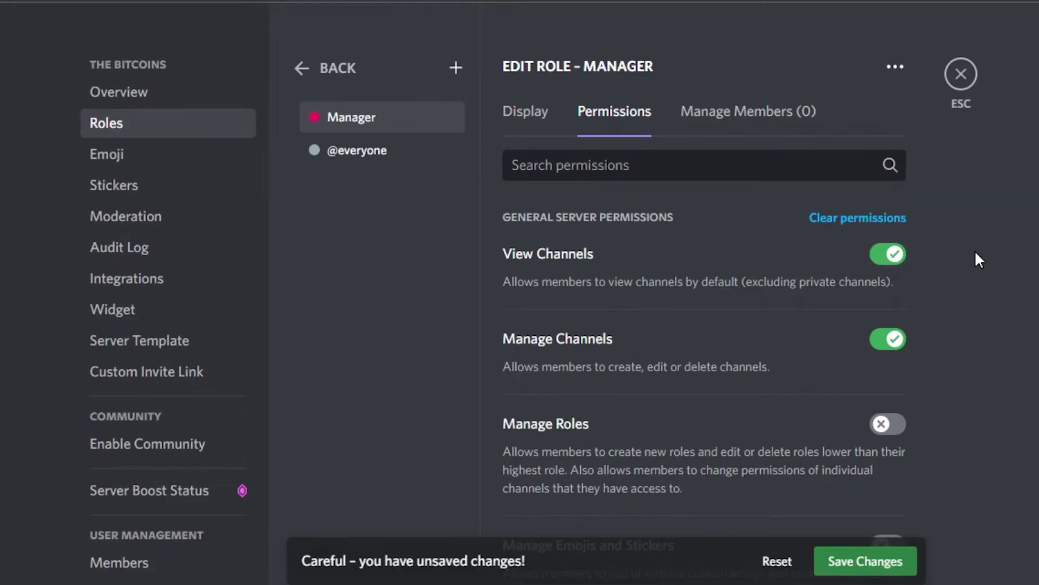
pyautogui.click(883, 563)
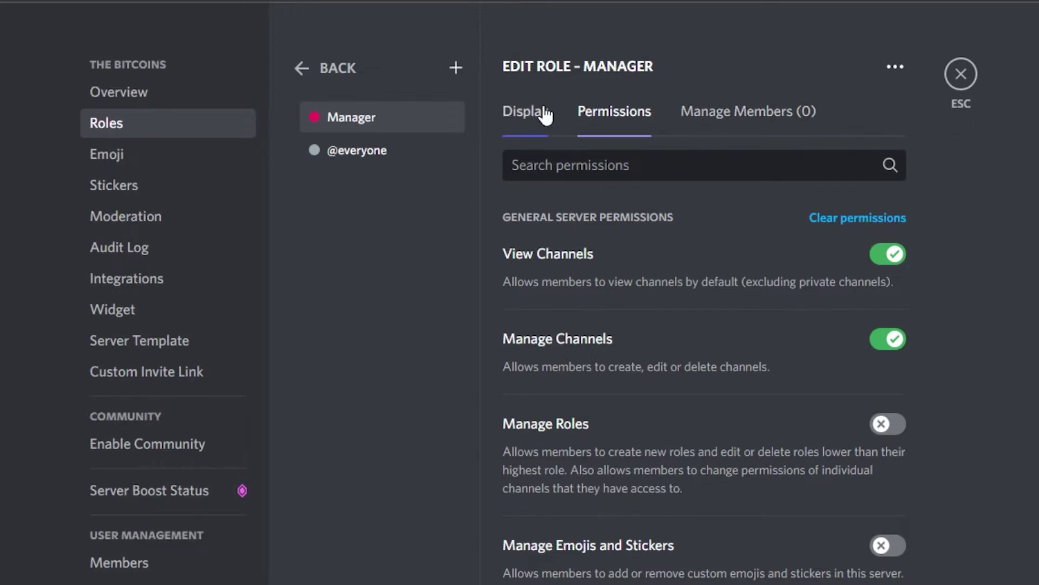
pyautogui.click(457, 68)
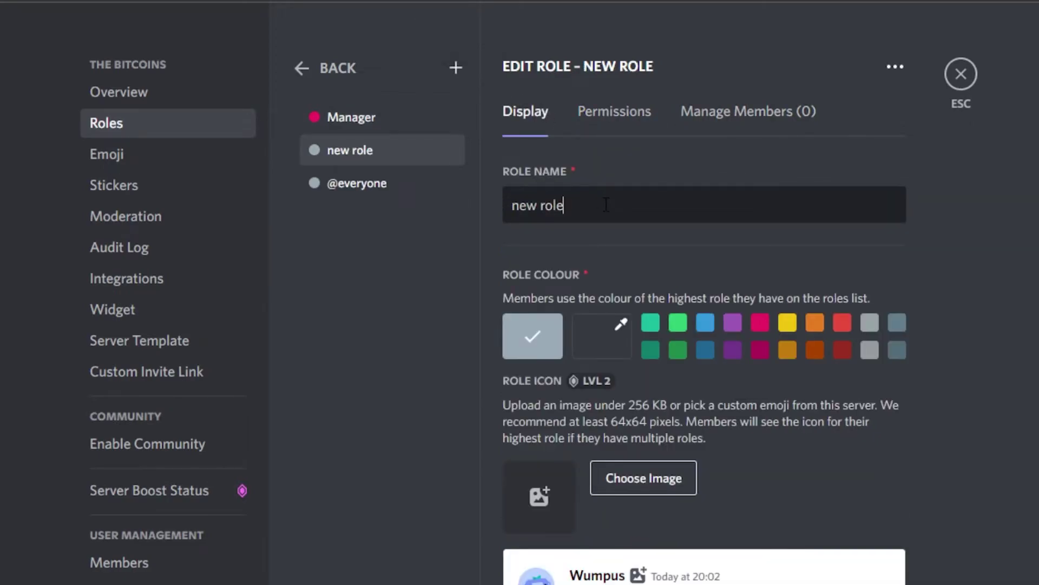
# Step: Rename the new role to Assistant and grant it the Manage Roles permission
pyautogui.press('BackSpace')
pyautogui.press('BackSpace')
pyautogui.press('BackSpace')
pyautogui.press('BackSpace')
pyautogui.press('BackSpace')
pyautogui.press('BackSpace')
pyautogui.press('BackSpace')
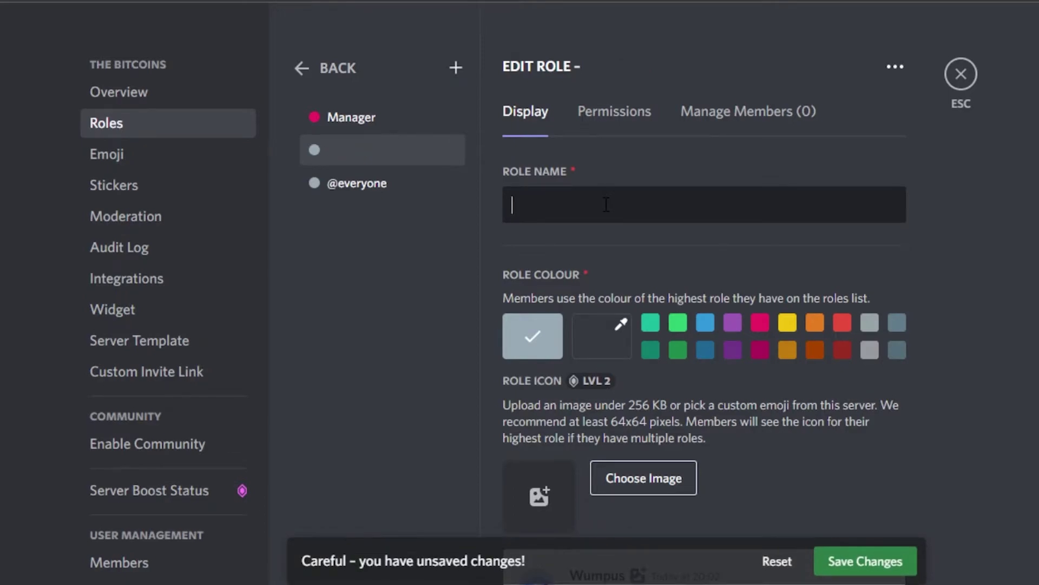
pyautogui.write('Assistant')
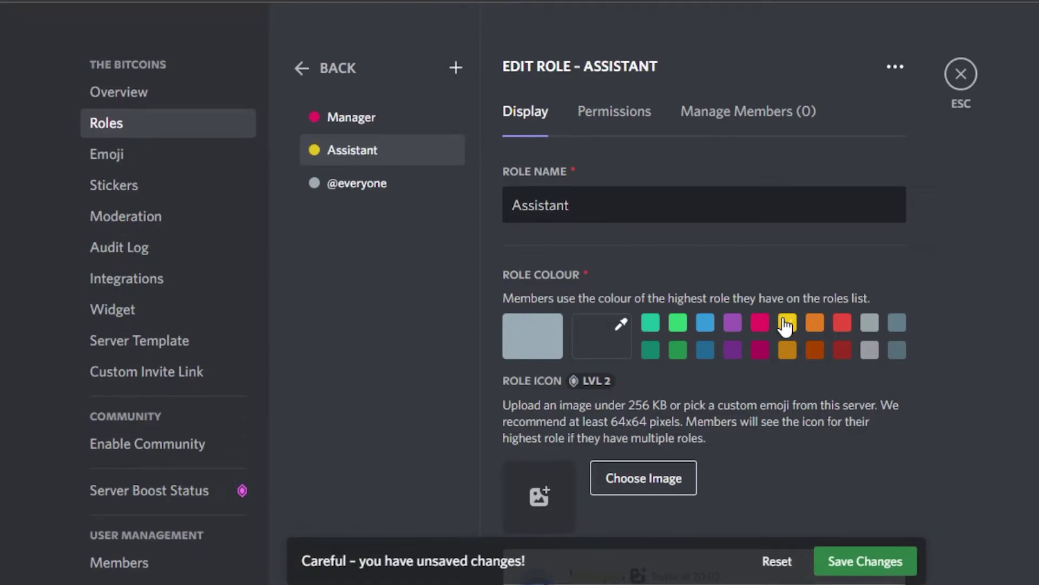
pyautogui.click(628, 111)
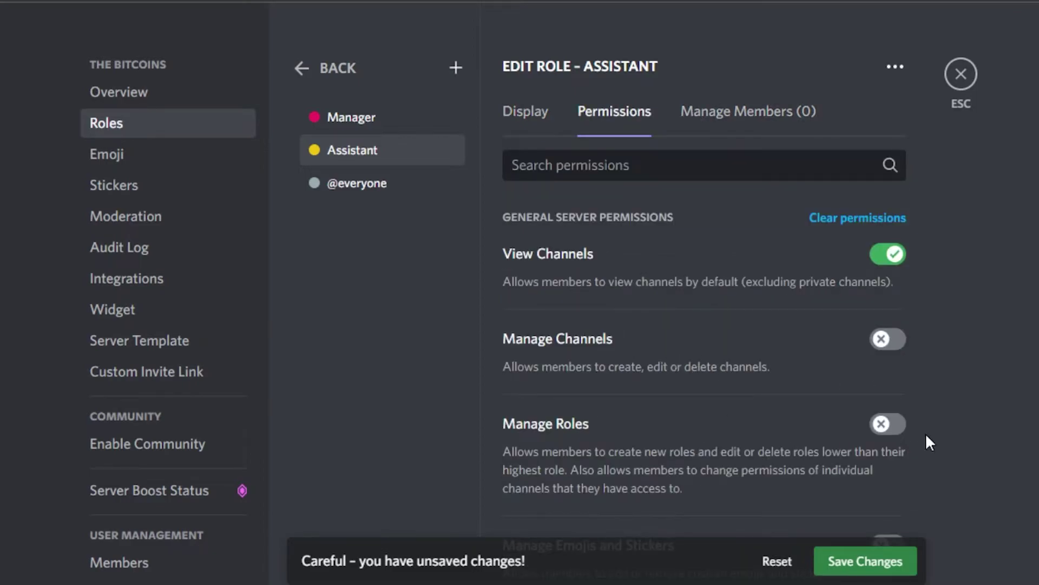
pyautogui.scroll(-3, 704, 368)
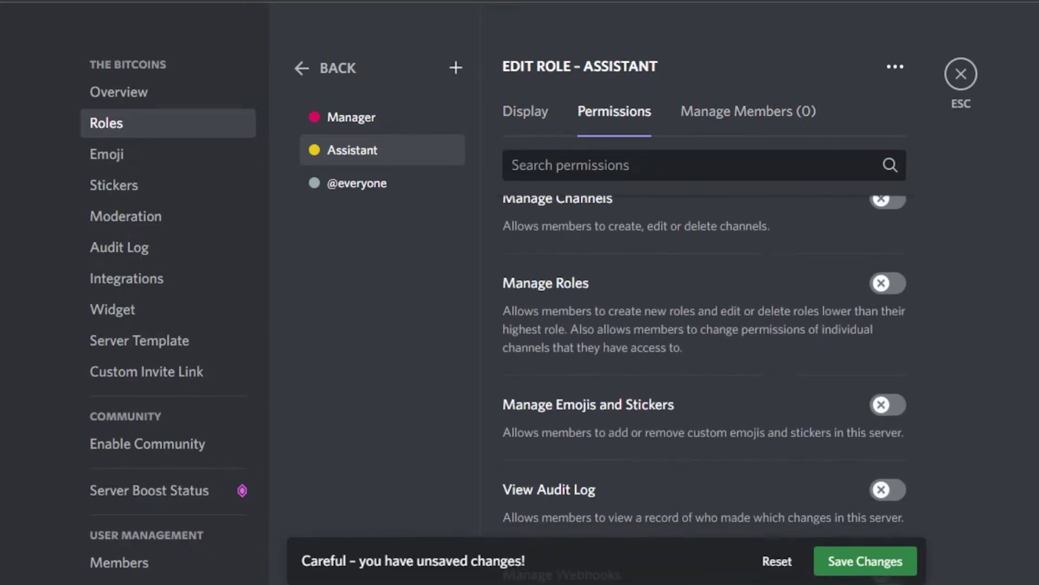
pyautogui.click(886, 283)
# Step: Turn off Change Nickname for the Assistant role and save its changes
pyautogui.scroll(-10, 886, 297)
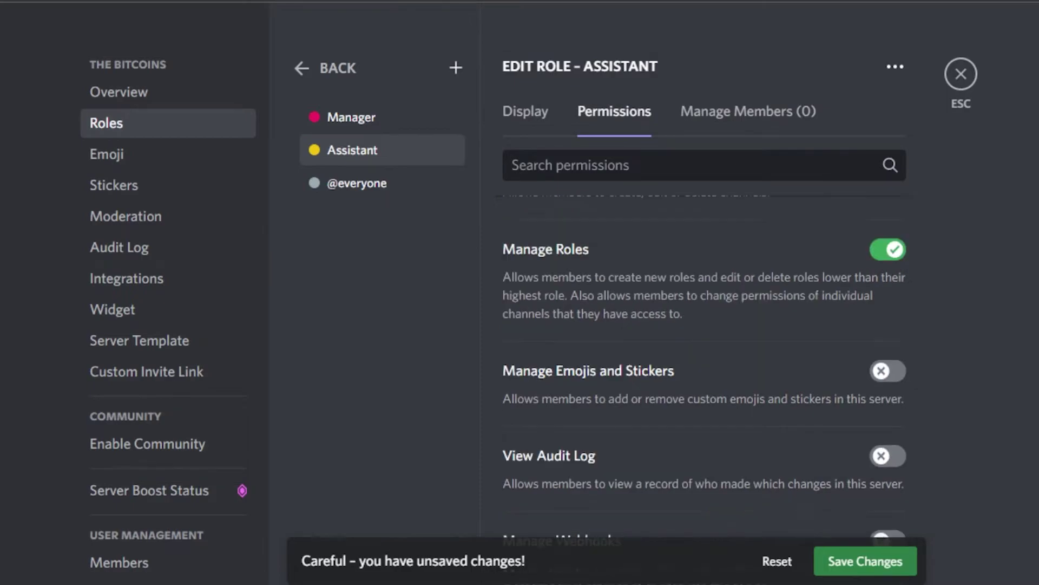
pyautogui.scroll(-3, 703, 368)
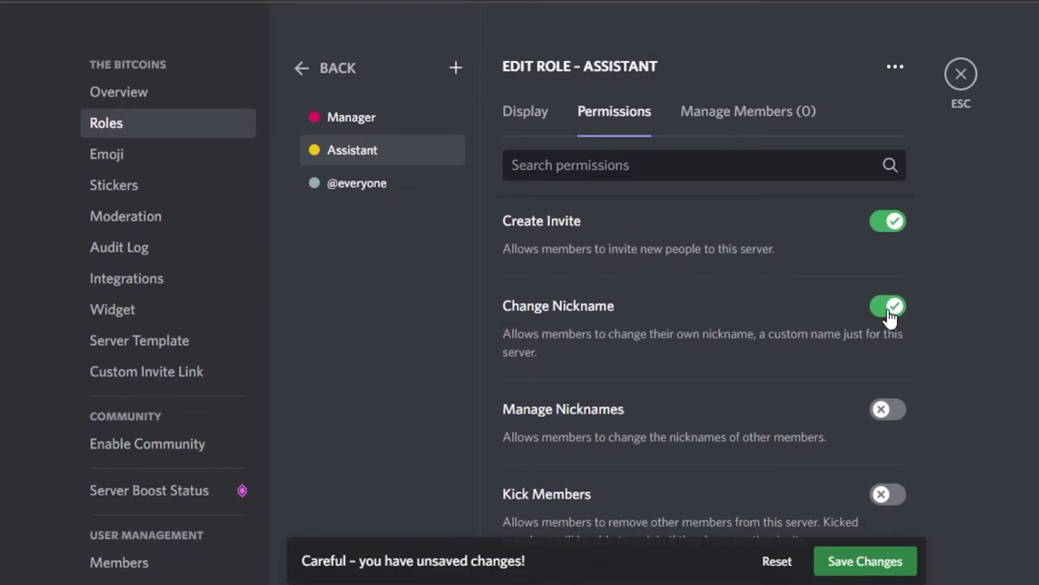
pyautogui.click(890, 319)
pyautogui.scroll(10, 704, 368)
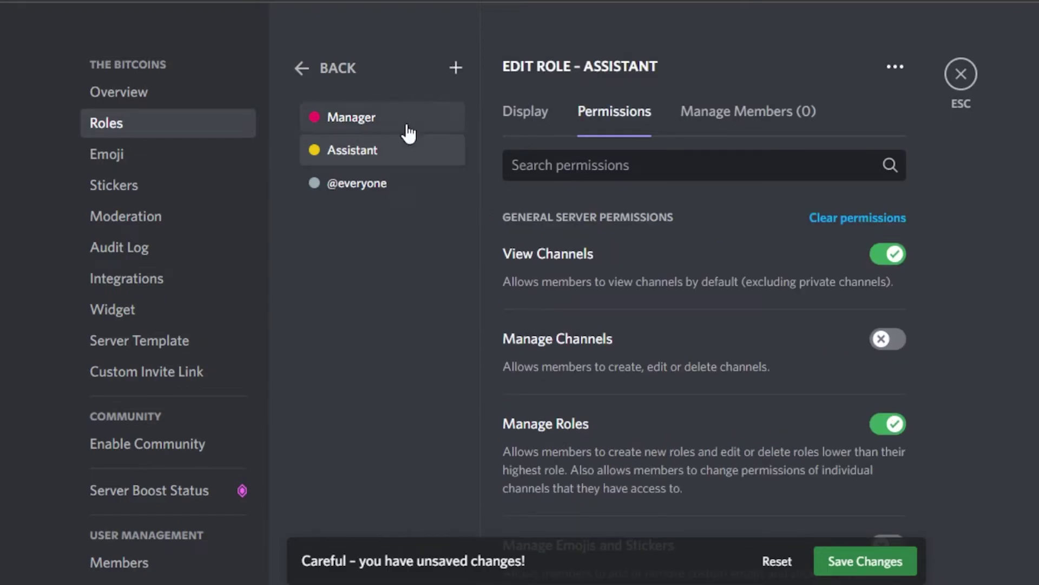
pyautogui.click(969, 81)
pyautogui.click(888, 562)
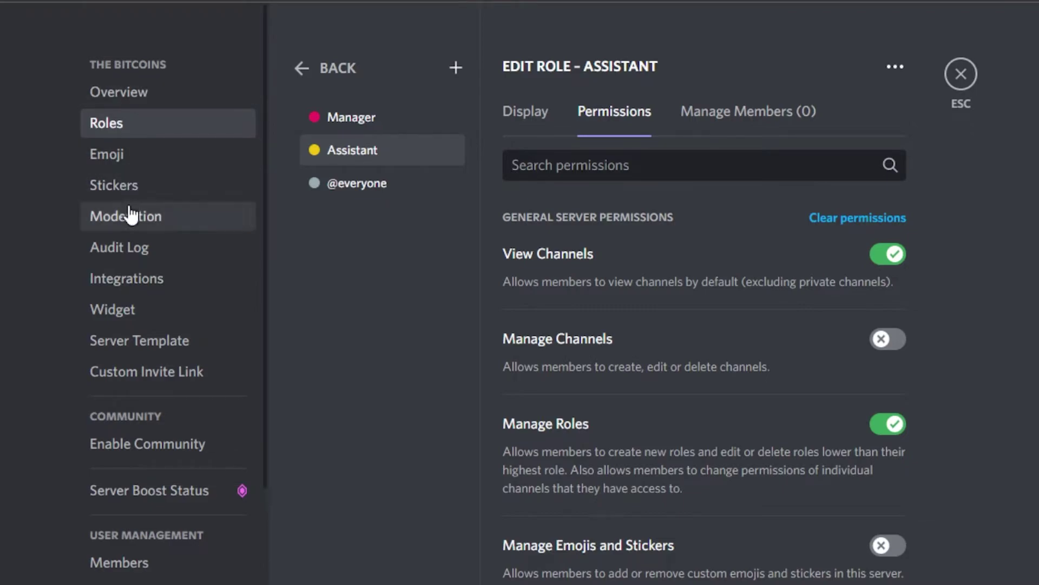
# Step: Glance at Audit Log, Integrations and Server Template, then return to the #general channel
pyautogui.click(145, 247)
pyautogui.click(145, 278)
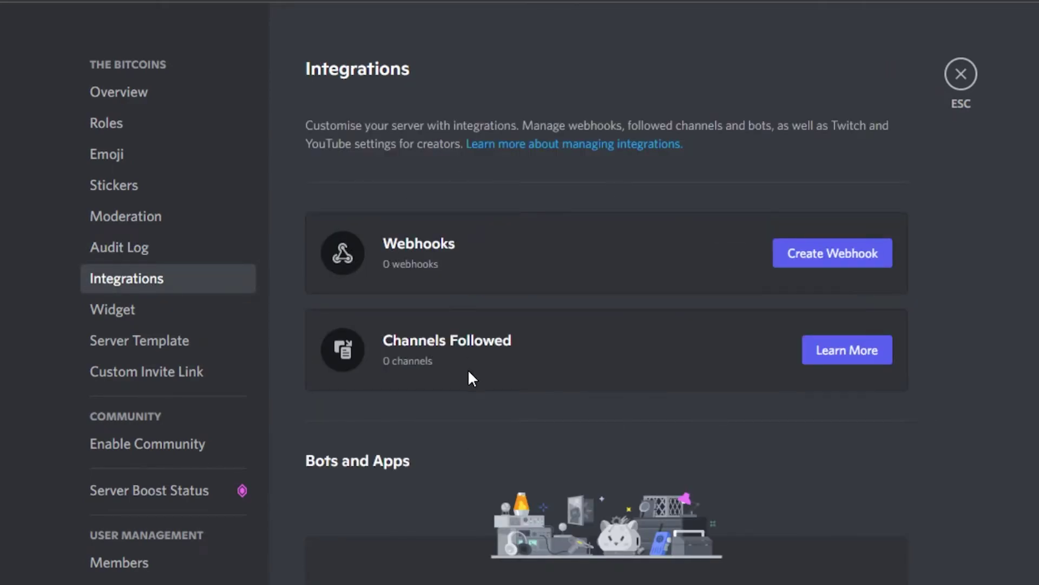
pyautogui.click(160, 341)
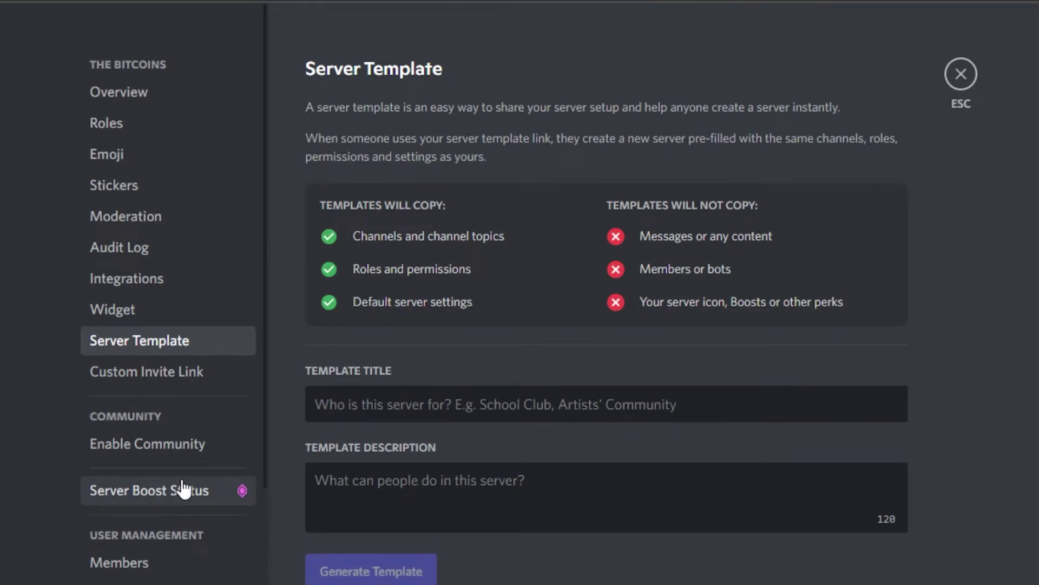
pyautogui.click(962, 73)
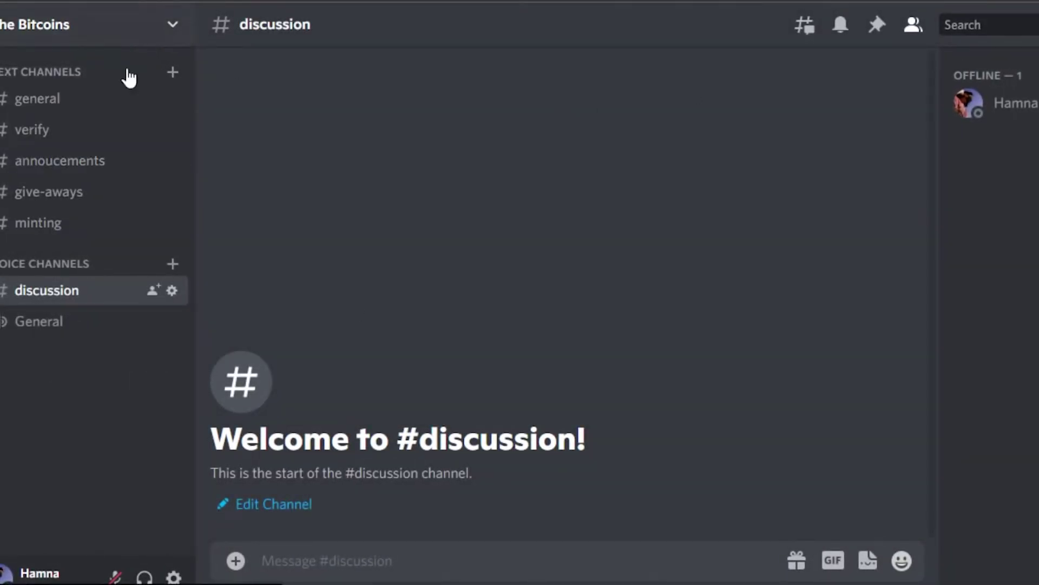
pyautogui.click(120, 98)
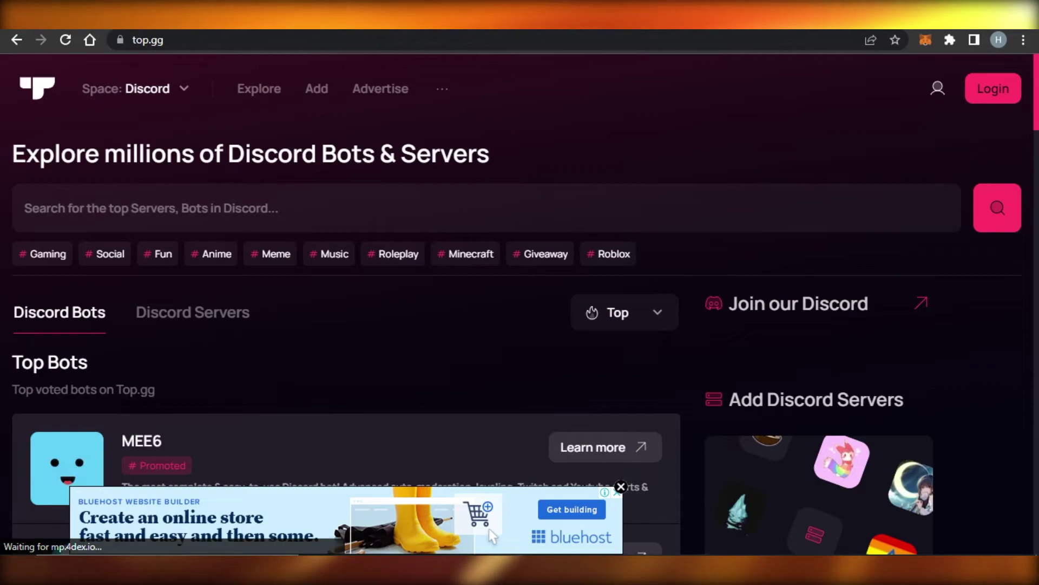
# Step: Browse top.gg's Top Bots list, dismiss the ad banner, and reload the page
pyautogui.scroll(-1, 1037, 105)
pyautogui.scroll(-2, 1036, 106)
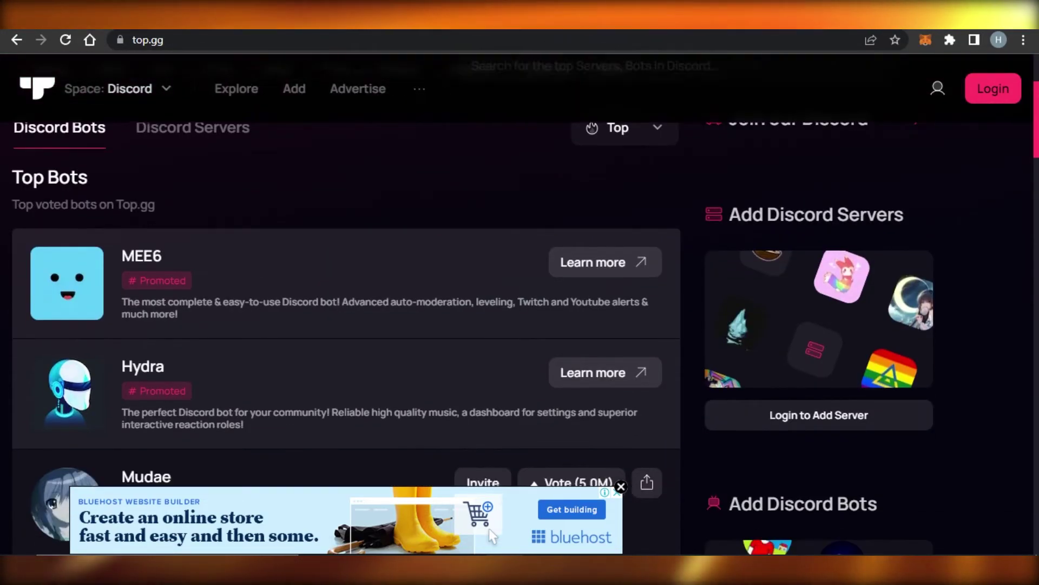
pyautogui.click(620, 487)
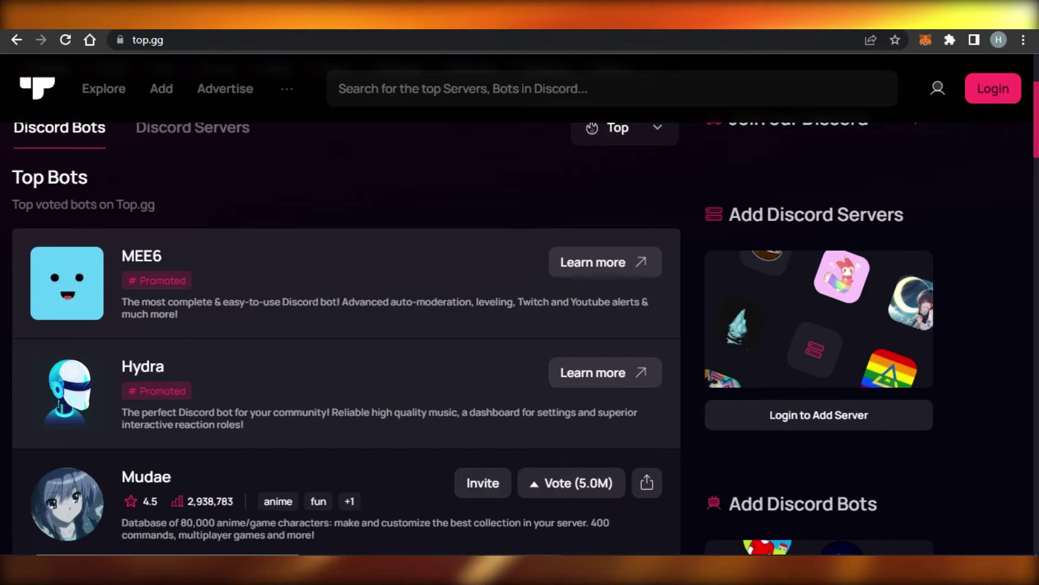
pyautogui.press('F5')
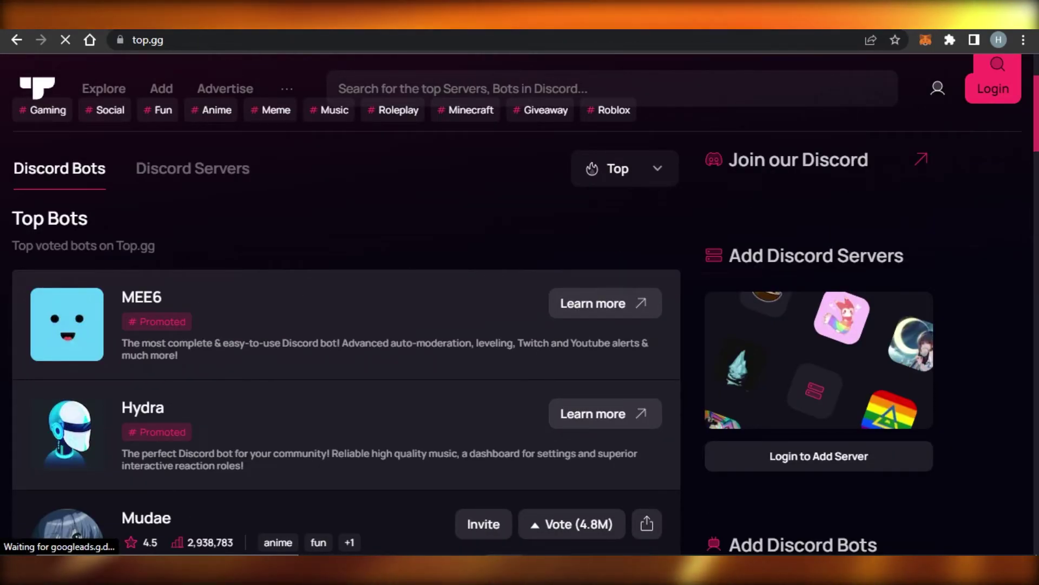
pyautogui.scroll(-10, 346, 303)
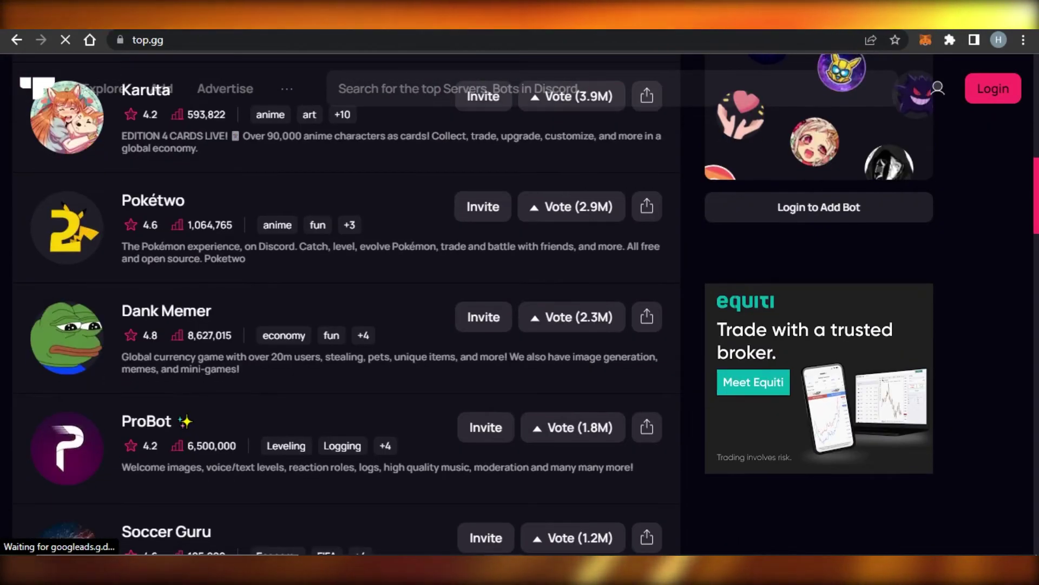
pyautogui.scroll(-8, 347, 303)
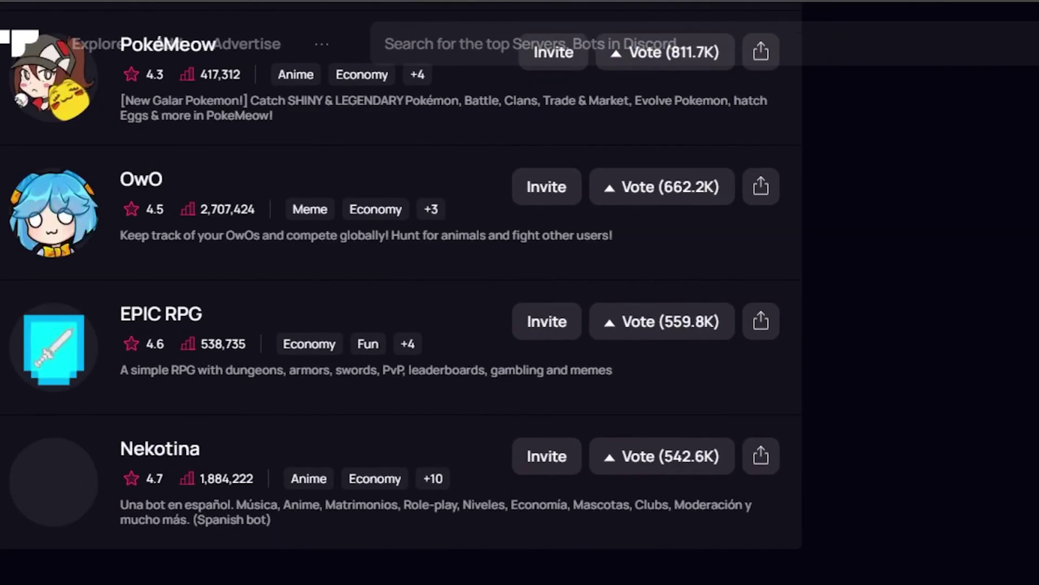
pyautogui.scroll(8, 346, 303)
pyautogui.scroll(5, 401, 292)
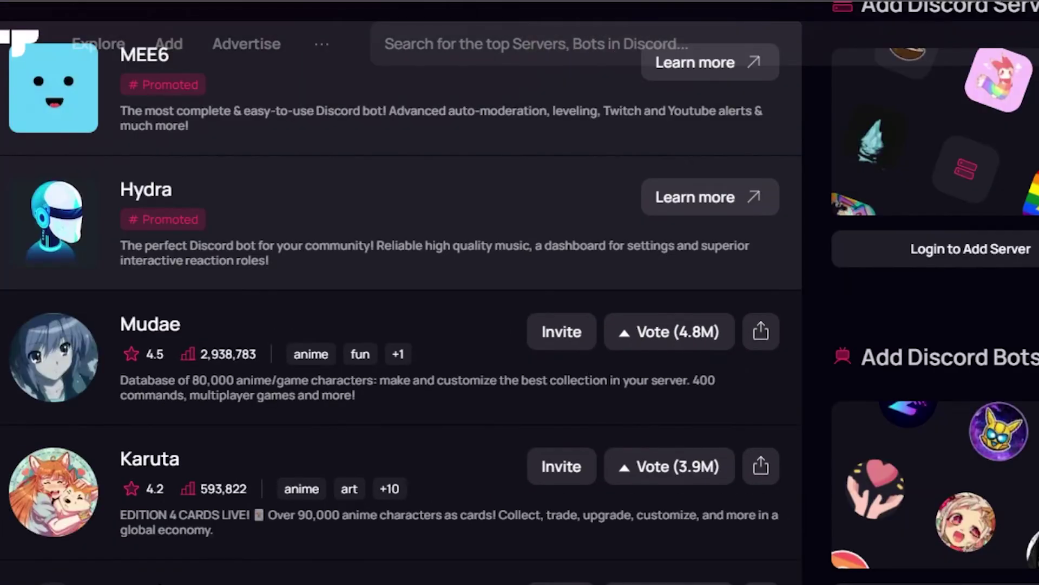
# Step: Search top.gg for 'Nft', then show bots in the Giveaway category
pyautogui.click(521, 38)
pyautogui.write('Nft')
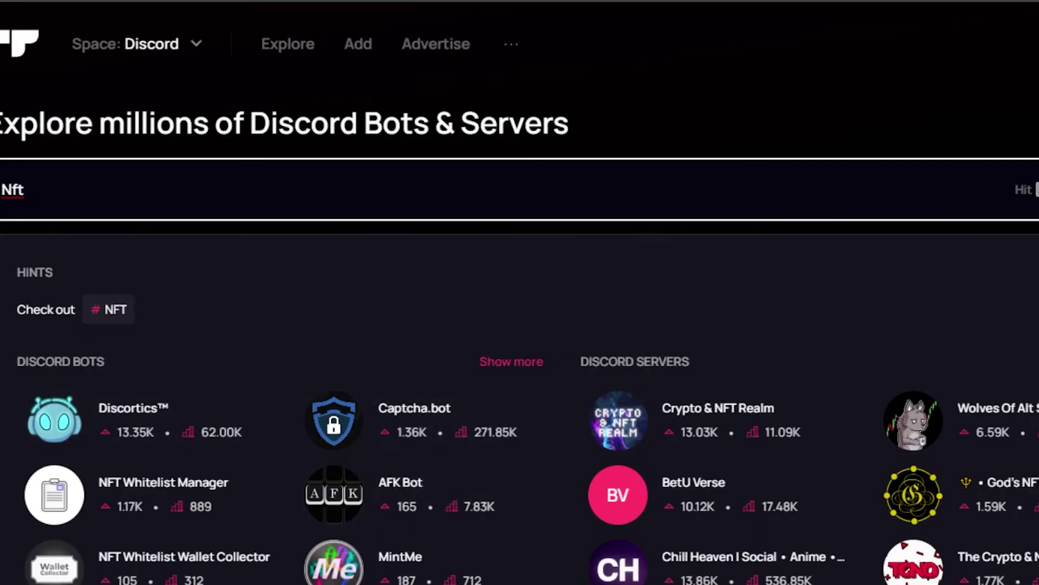
pyautogui.press('Escape')
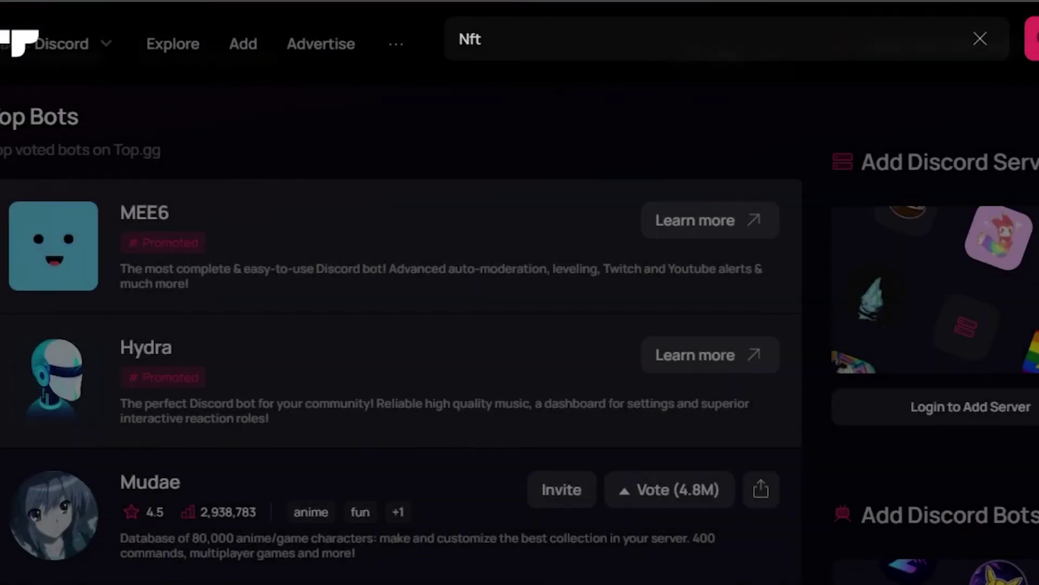
pyautogui.scroll(5, 595, 245)
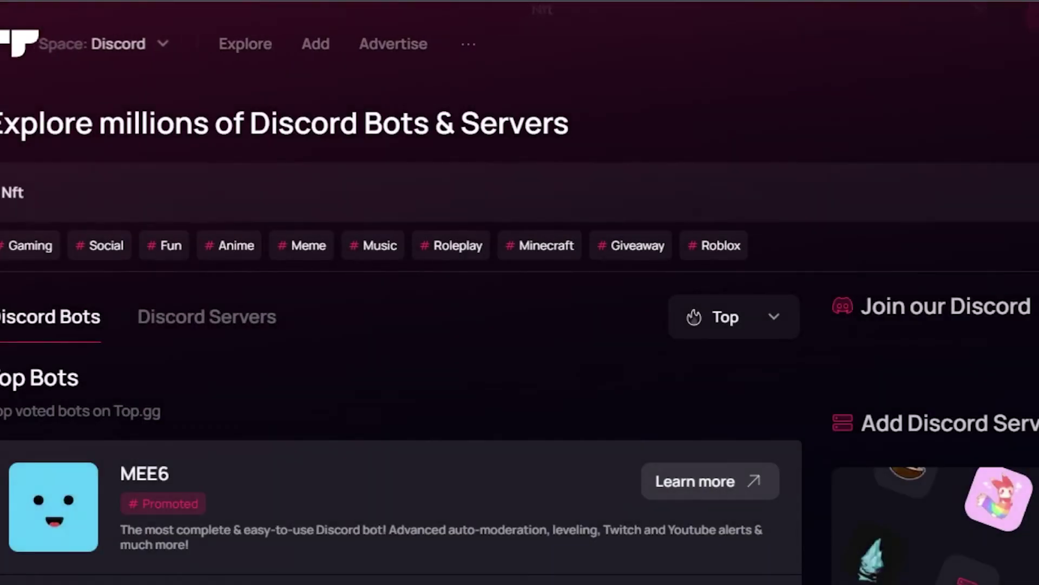
pyautogui.click(626, 250)
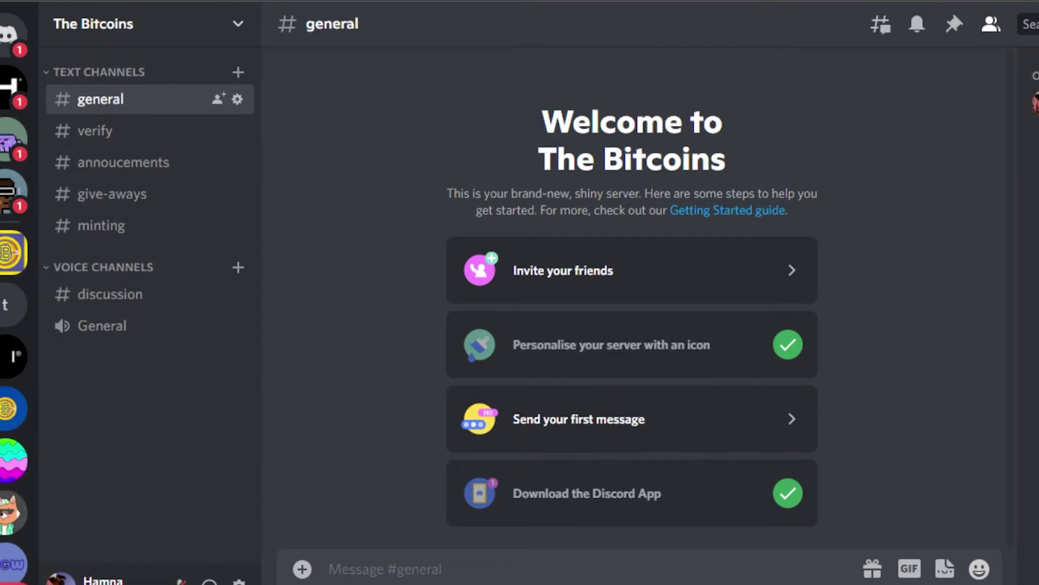
# Step: View a member's profile in OpenSea's rules channel, then move to the Cool Cats server
pyautogui.scroll(-7, 15, 417)
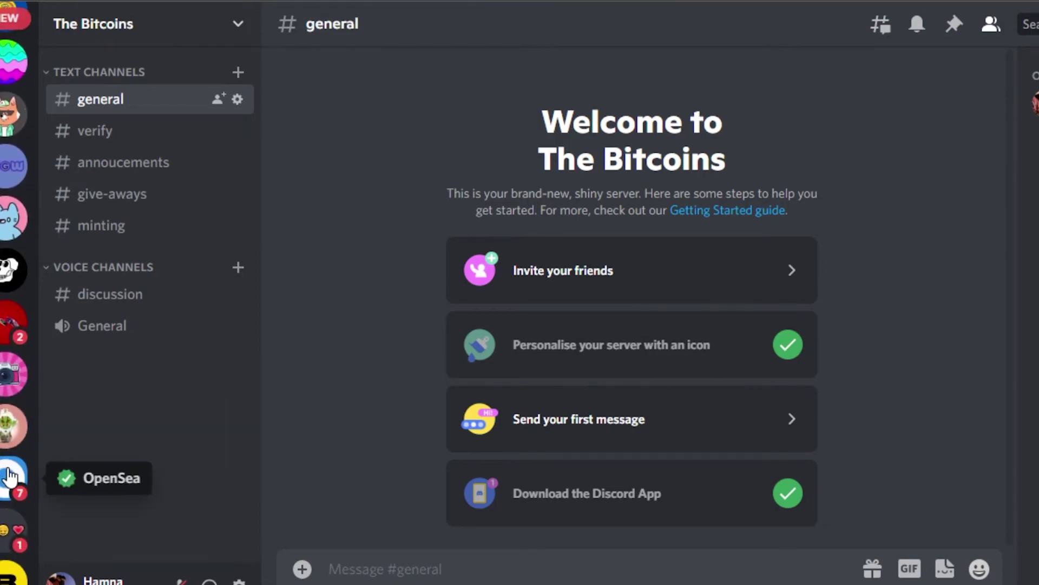
pyautogui.click(11, 476)
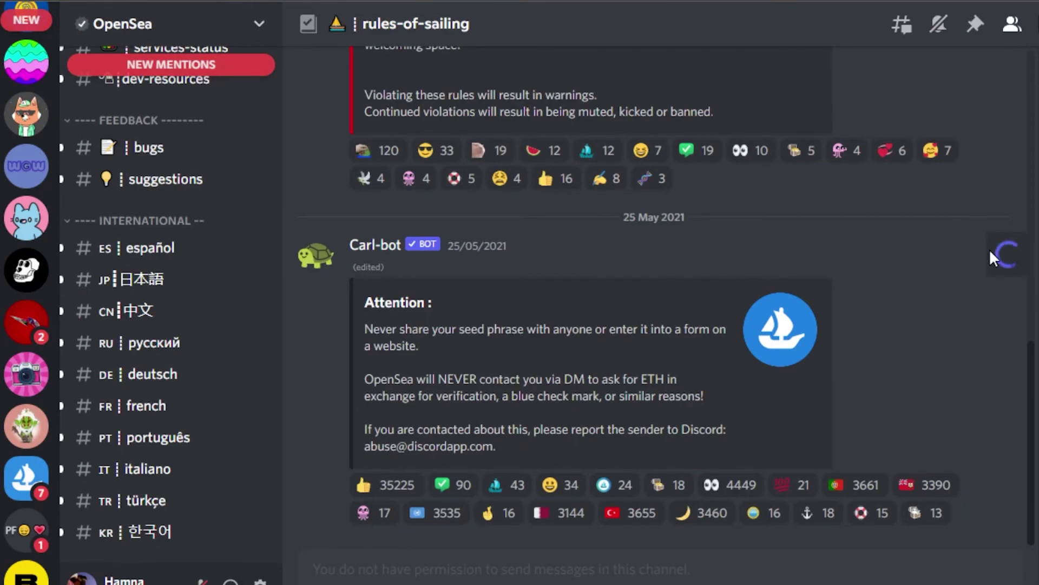
pyautogui.click(990, 250)
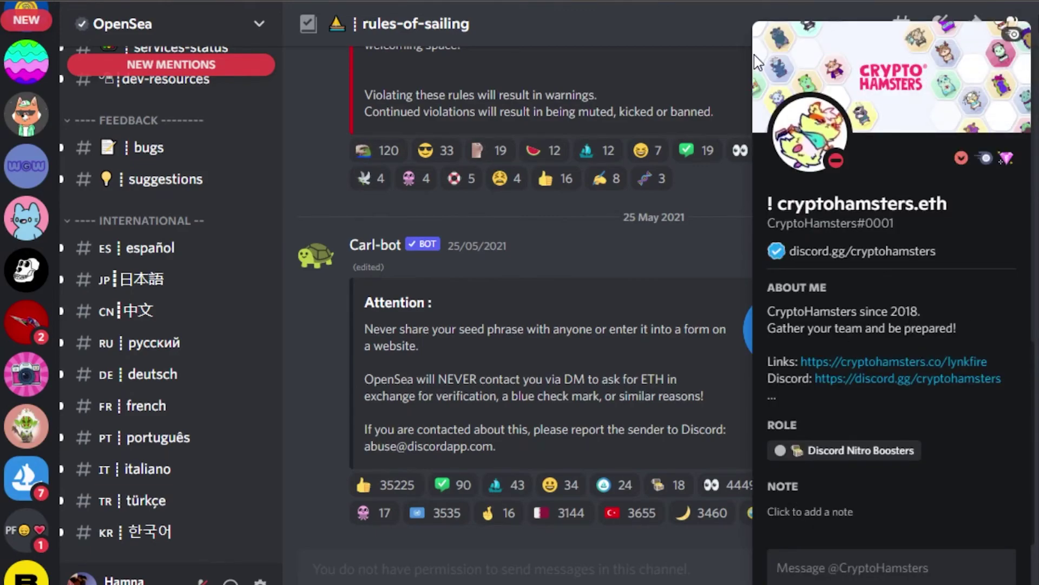
pyautogui.click(717, 33)
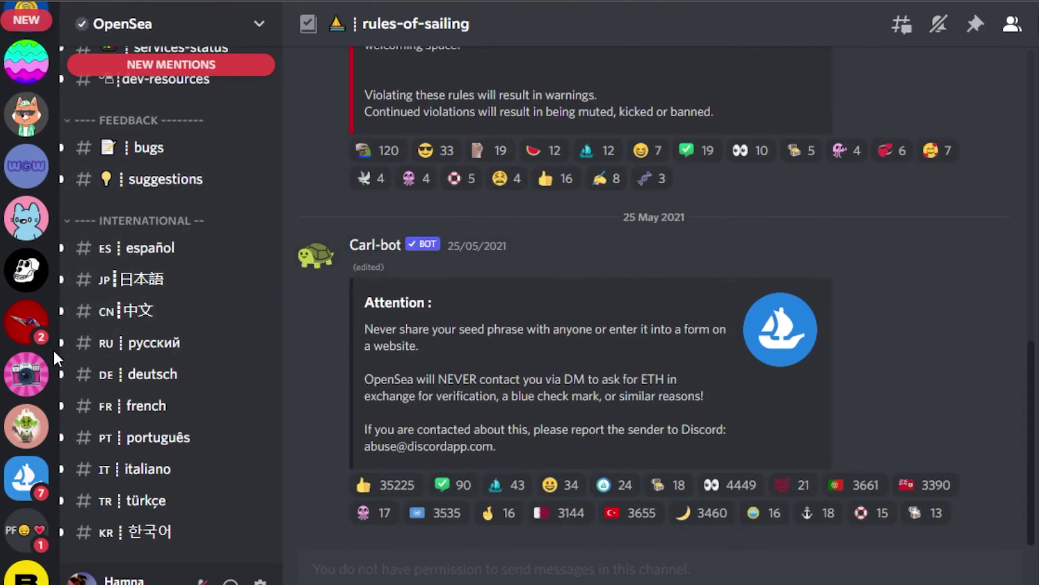
pyautogui.click(24, 218)
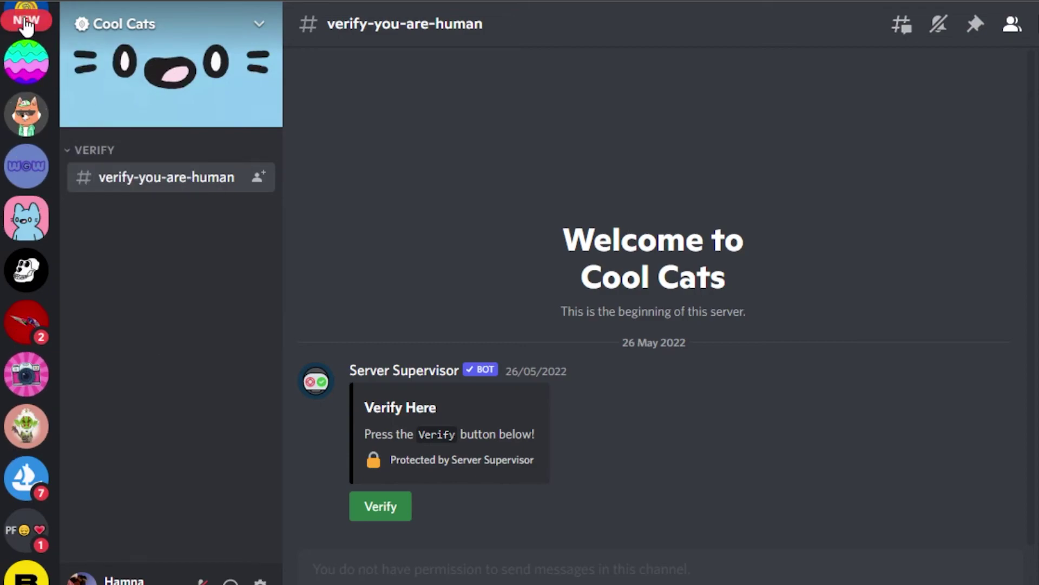
# Step: Pass through The Bitcoins server, then scroll OpenSea's rules-of-sailing message to its numbered rules
pyautogui.scroll(5, 21, 34)
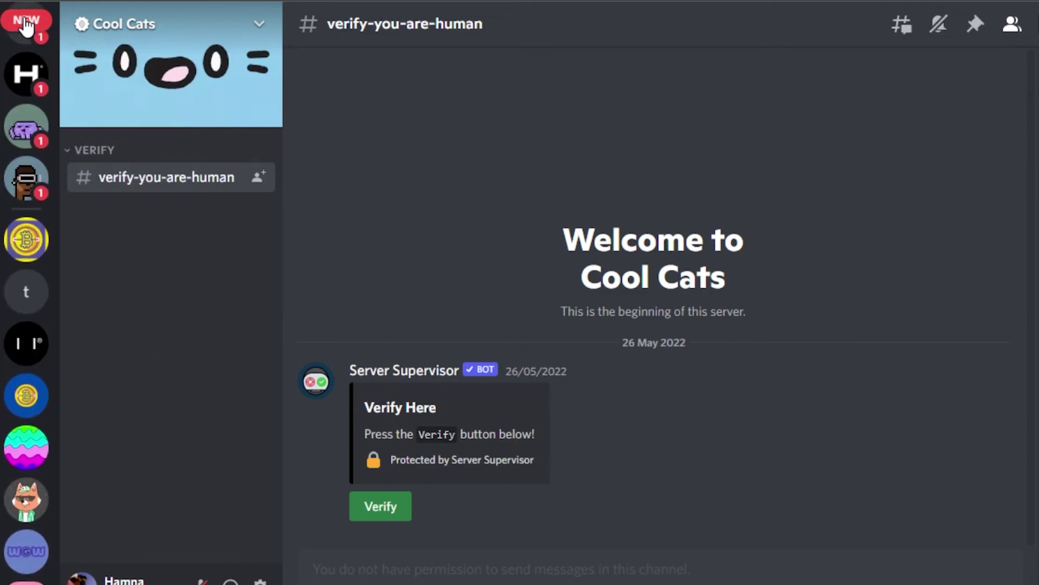
pyautogui.click(31, 254)
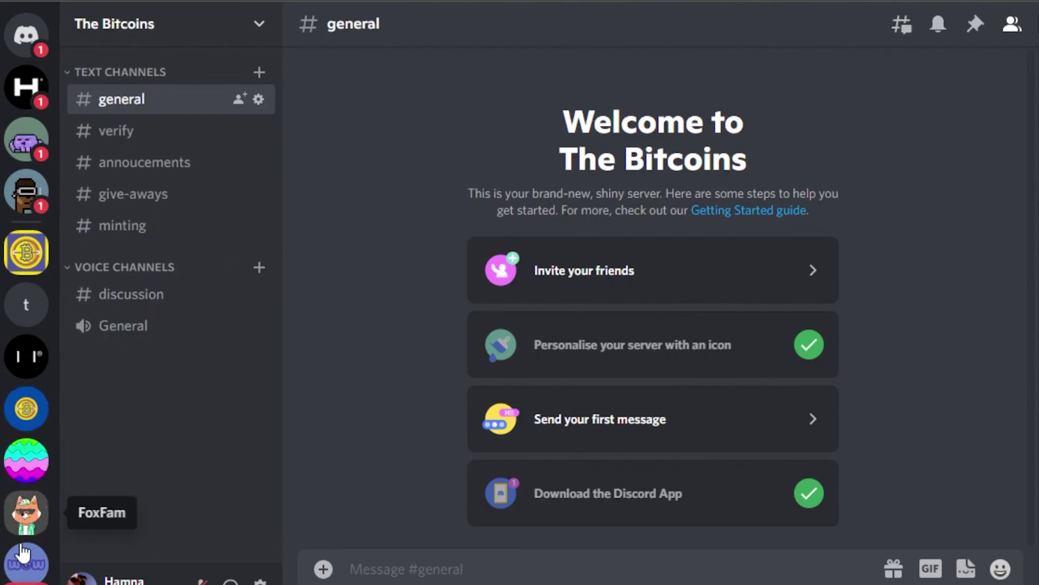
pyautogui.scroll(-7, 26, 465)
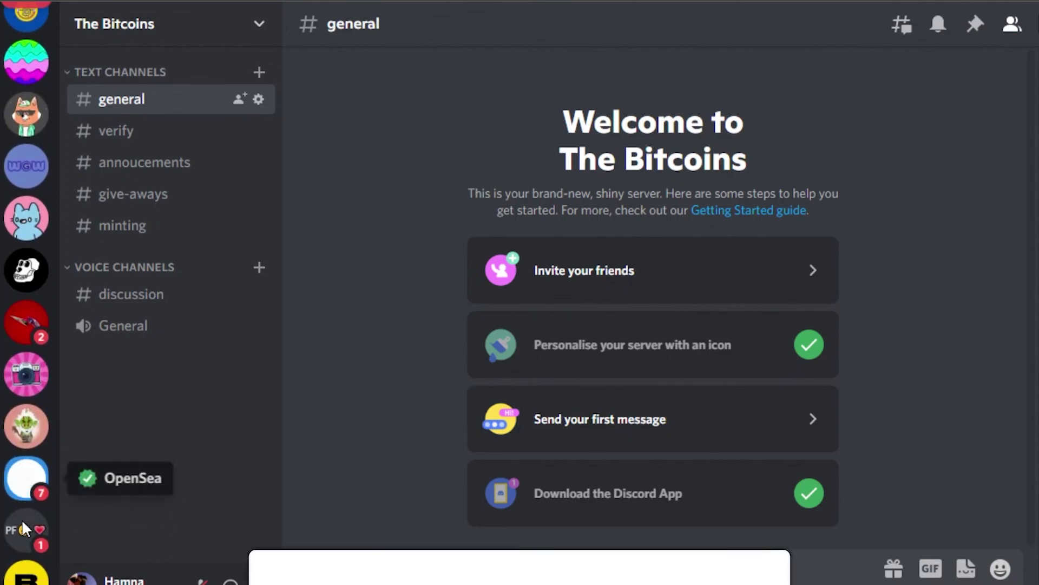
pyautogui.click(24, 484)
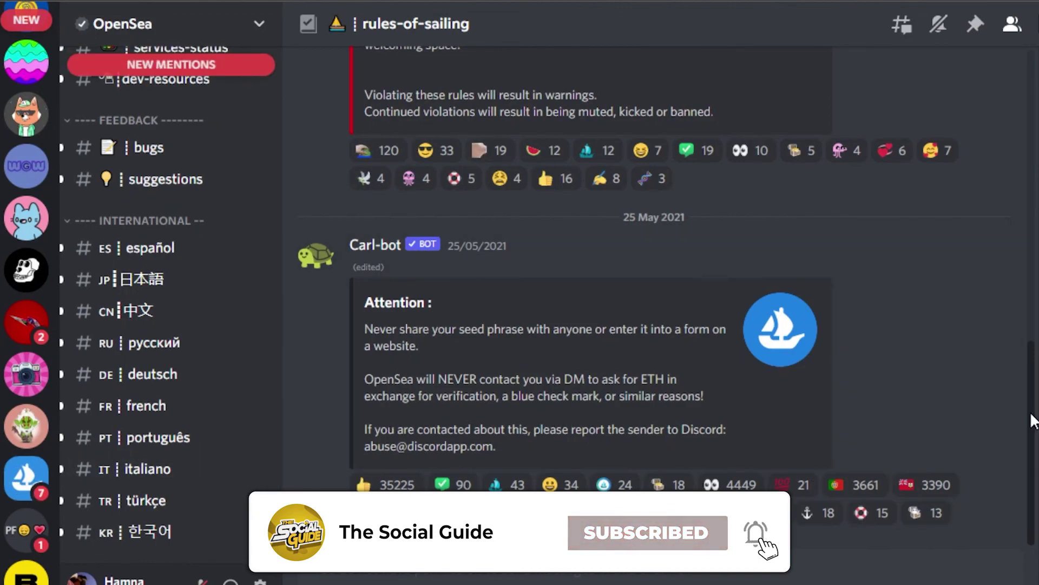
pyautogui.scroll(3, 1033, 368)
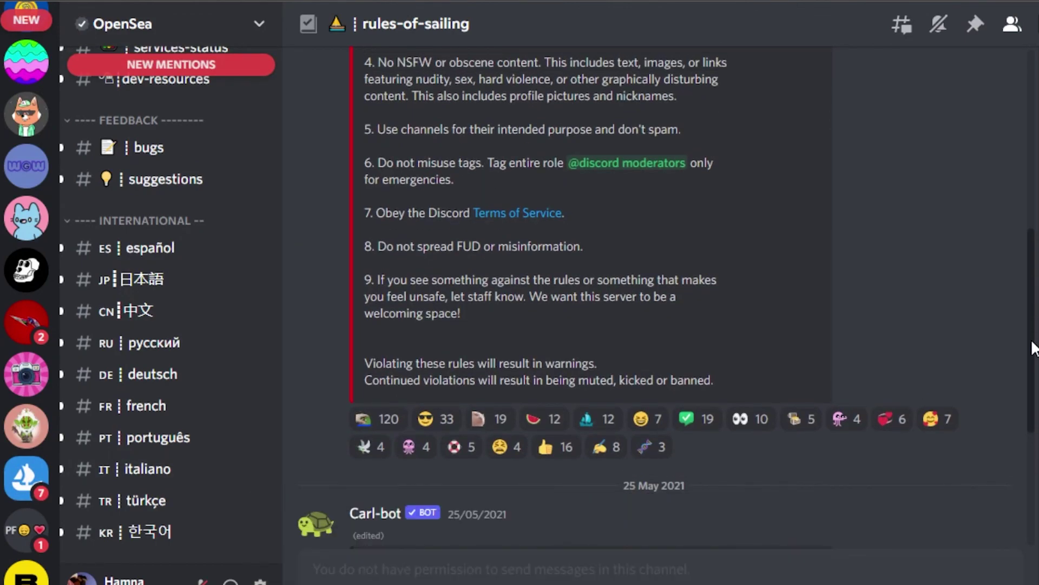